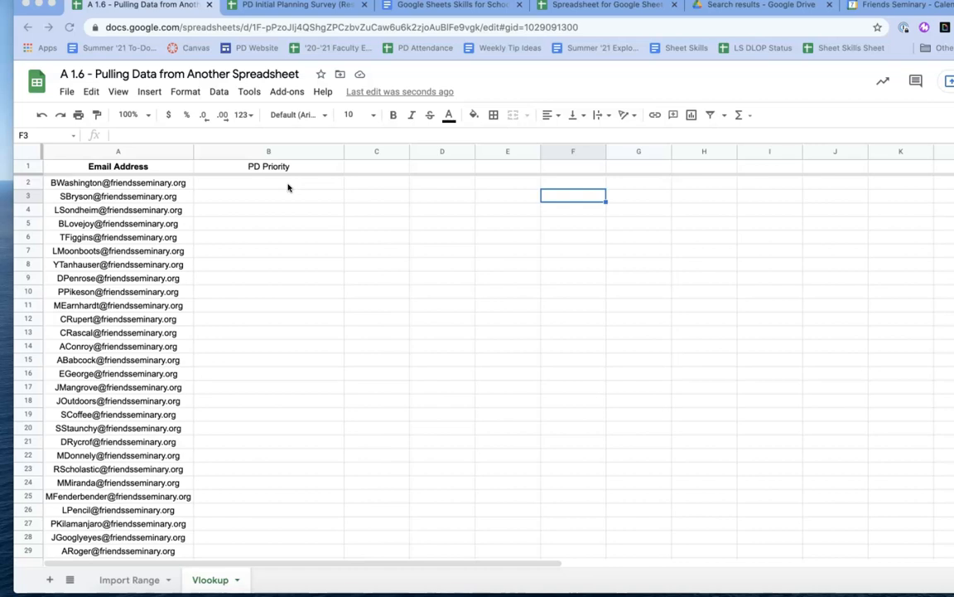
# Step: Compare the Import Range sheet, the Vlookup sheet and the PD Initial Planning Survey (Responses) spreadsheet that supplies the data
pyautogui.click(136, 580)
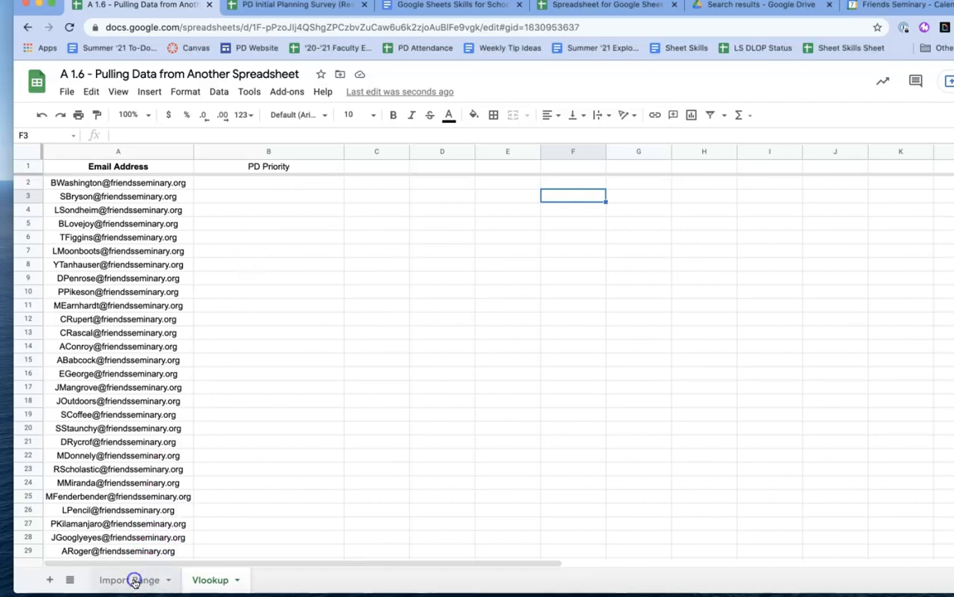
pyautogui.click(296, 493)
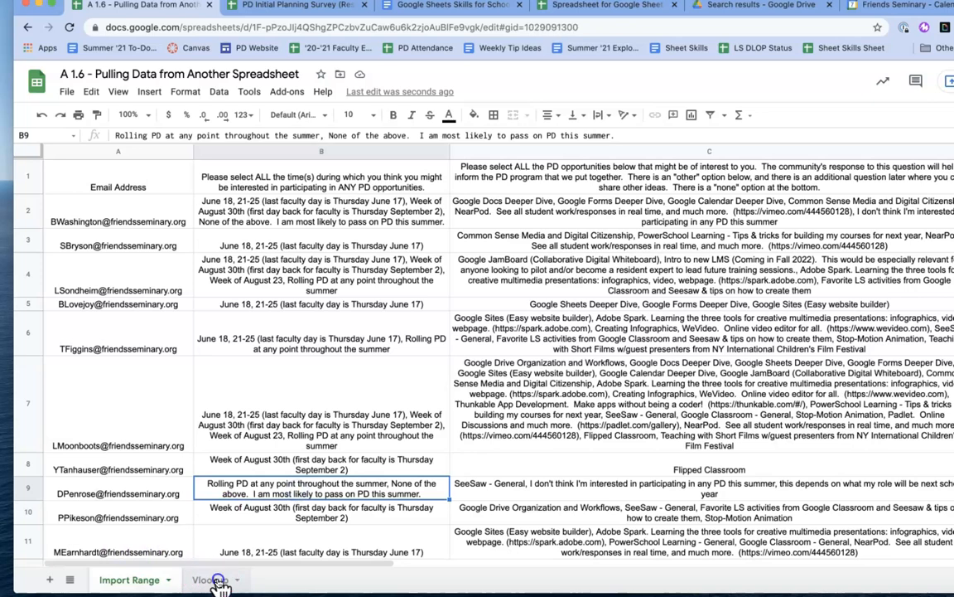
pyautogui.click(210, 579)
pyautogui.click(299, 5)
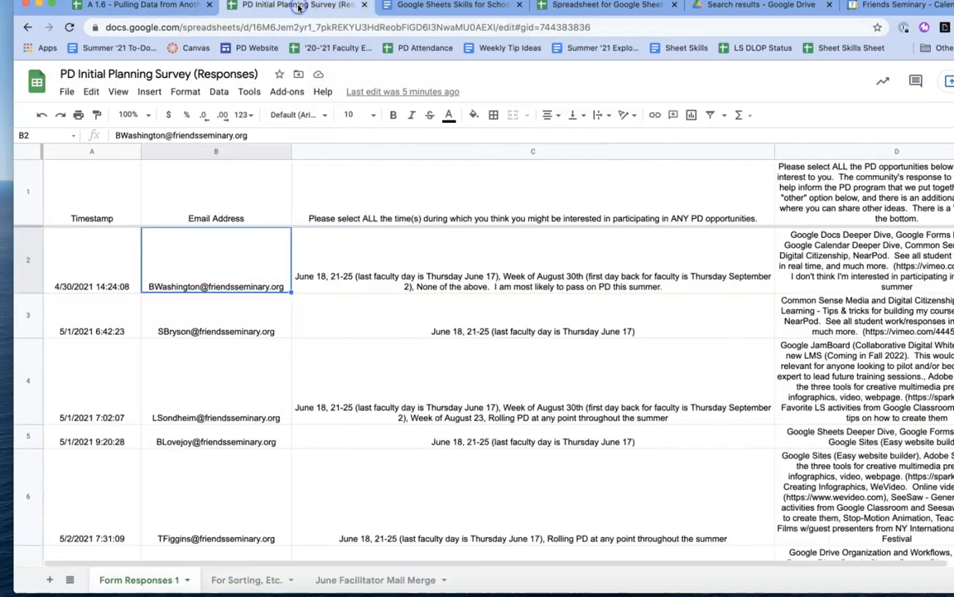
pyautogui.click(147, 7)
pyautogui.click(244, 194)
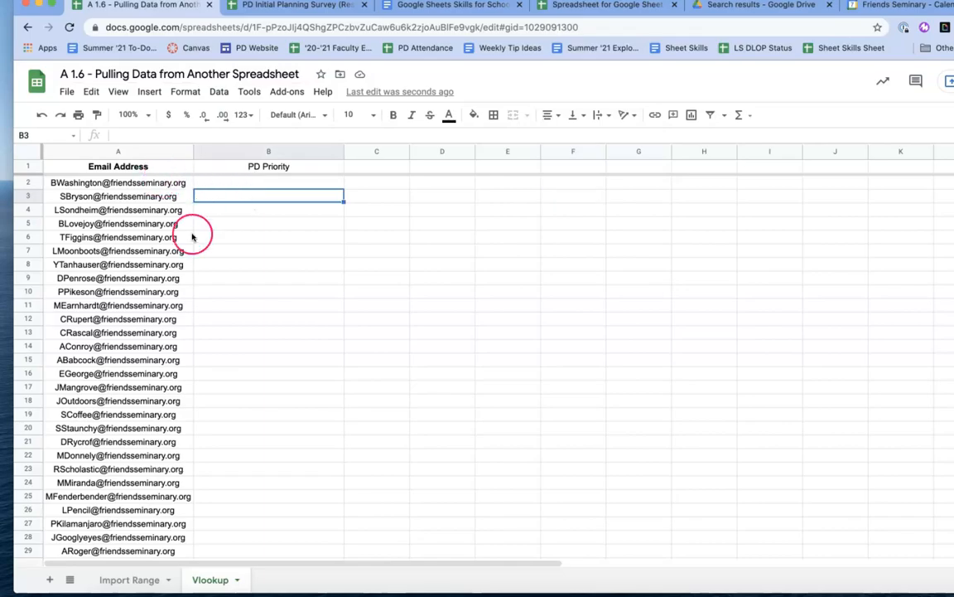
# Step: Examine the Import Range sheet's survey columns through column D, and compare its email addresses with those on the Vlookup sheet
pyautogui.click(129, 579)
pyautogui.click(232, 263)
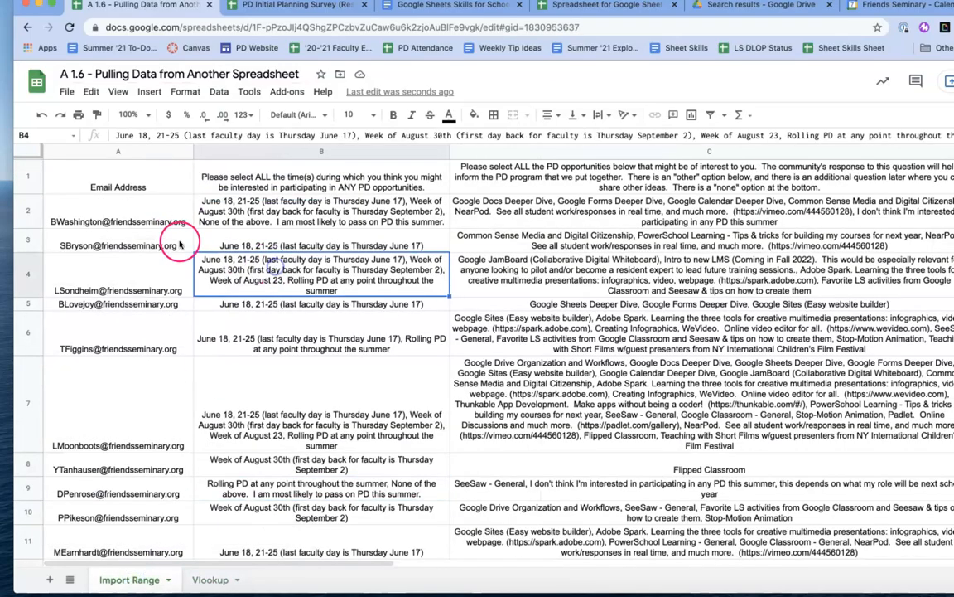
pyautogui.scroll(-5, 141, 234)
pyautogui.scroll(-3, 138, 233)
pyautogui.scroll(10, 138, 233)
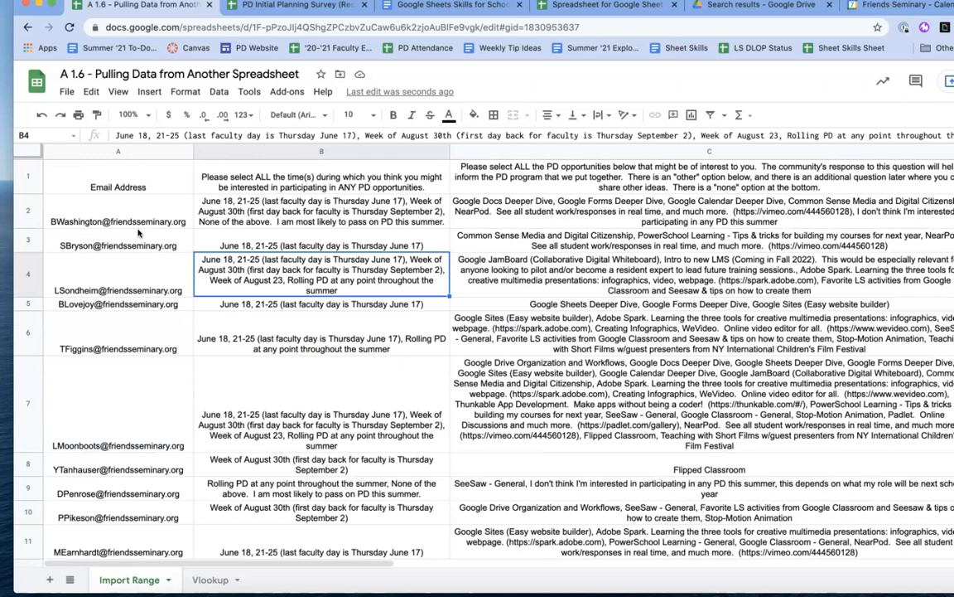
pyautogui.hscroll(5, 139, 232)
pyautogui.hscroll(-5, 139, 233)
pyautogui.hscroll(3, 305, 217)
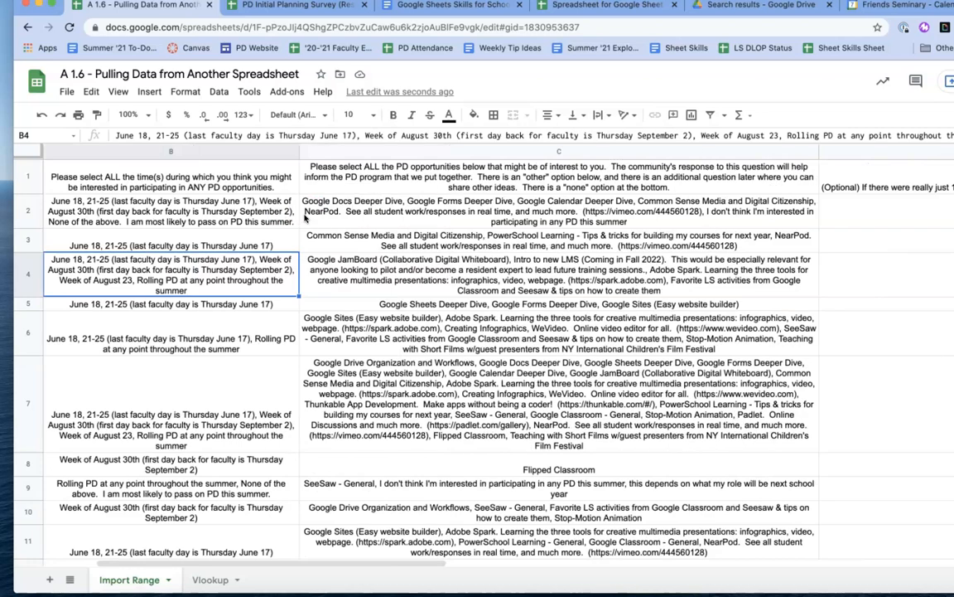
pyautogui.click(845, 212)
pyautogui.press('Right')
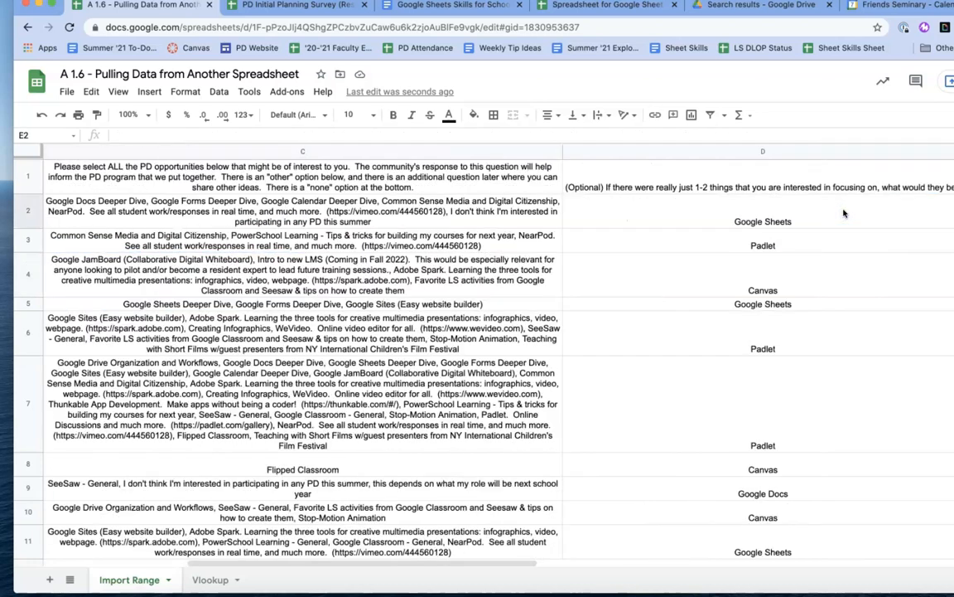
pyautogui.click(844, 214)
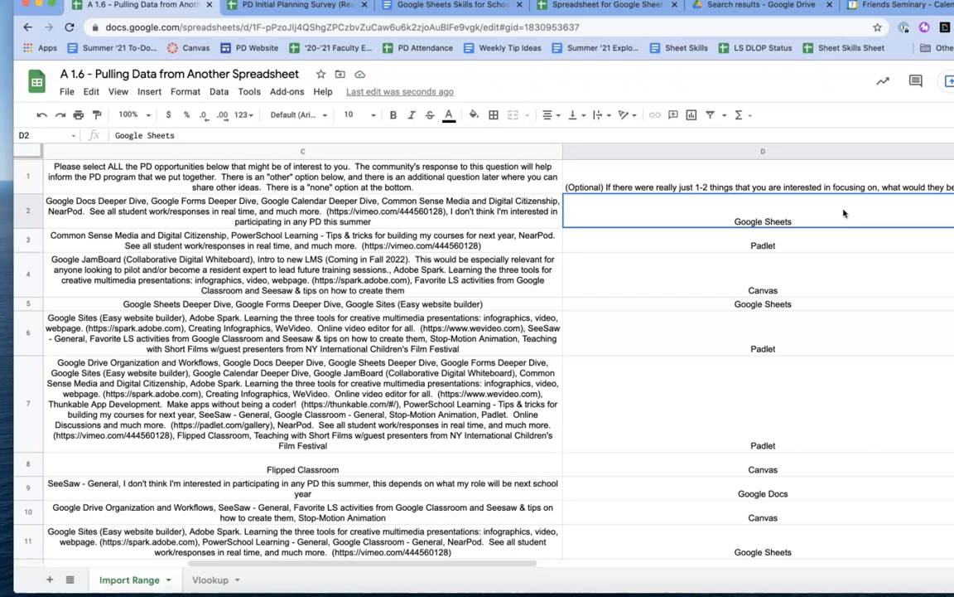
pyautogui.press('Left')
pyautogui.press('Left')
pyautogui.press('Left')
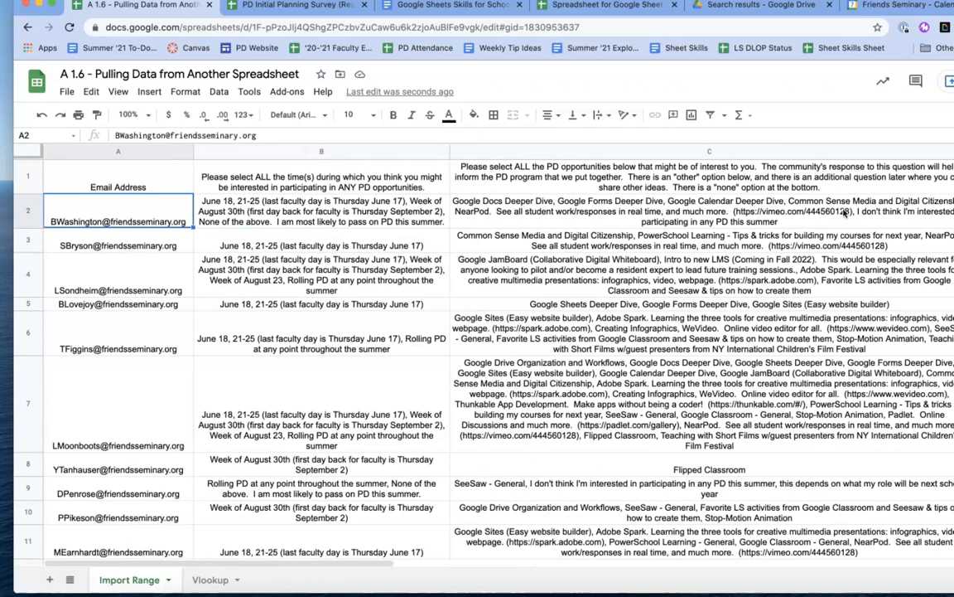
pyautogui.click(211, 579)
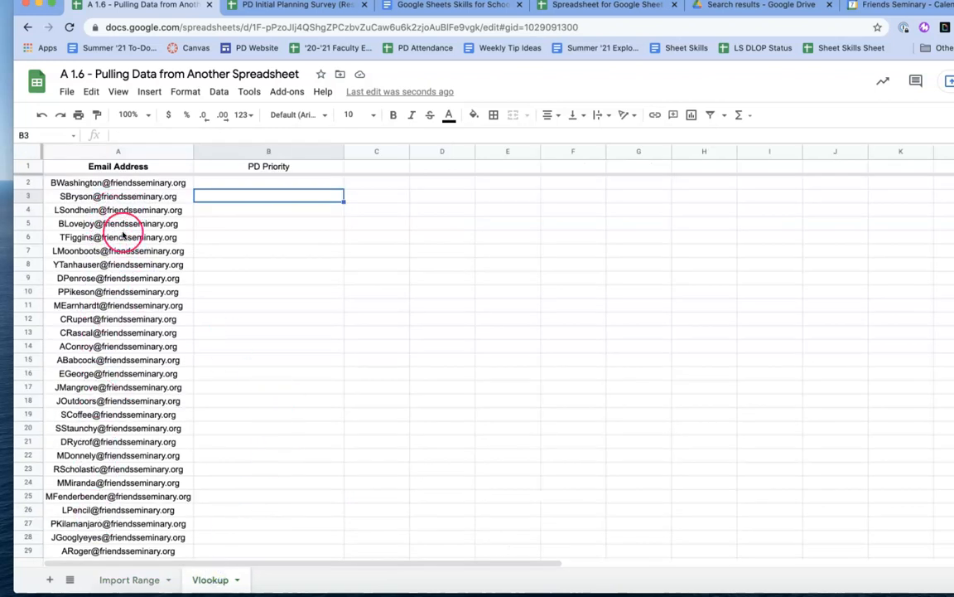
pyautogui.click(134, 578)
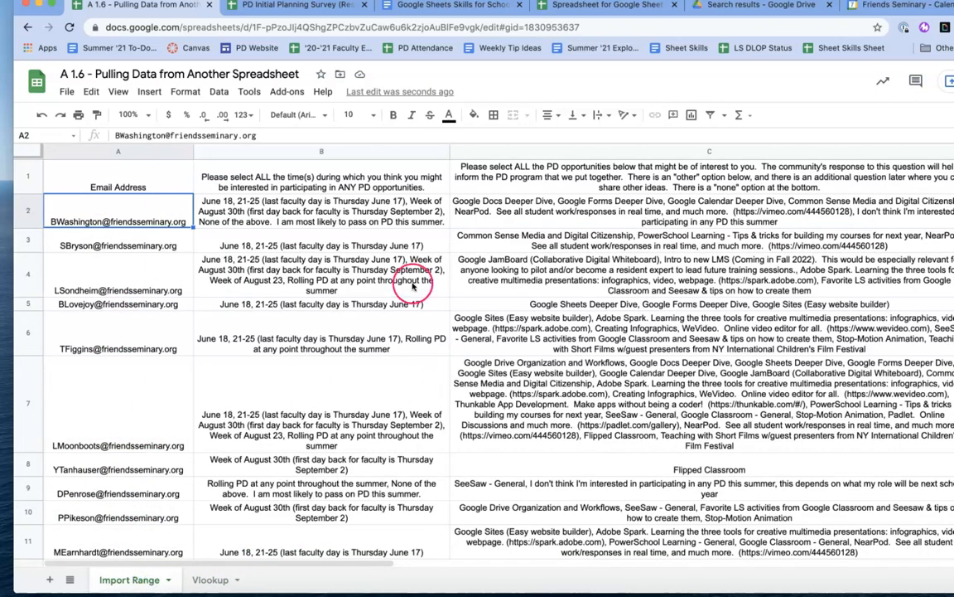
pyautogui.click(211, 579)
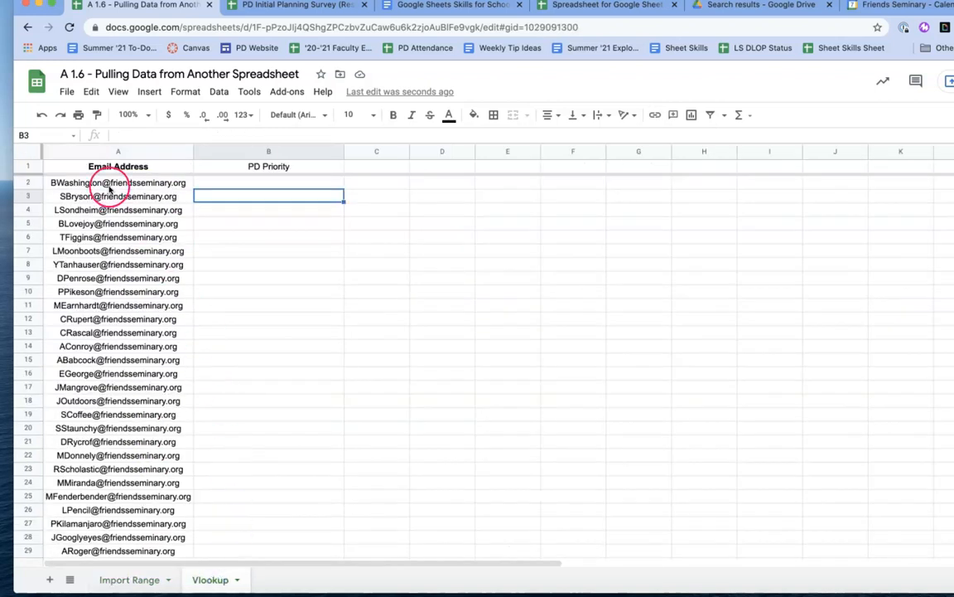
# Step: Start a VLOOKUP formula in cell B2 of the Vlookup sheet, using A2 as the search key
pyautogui.click(253, 181)
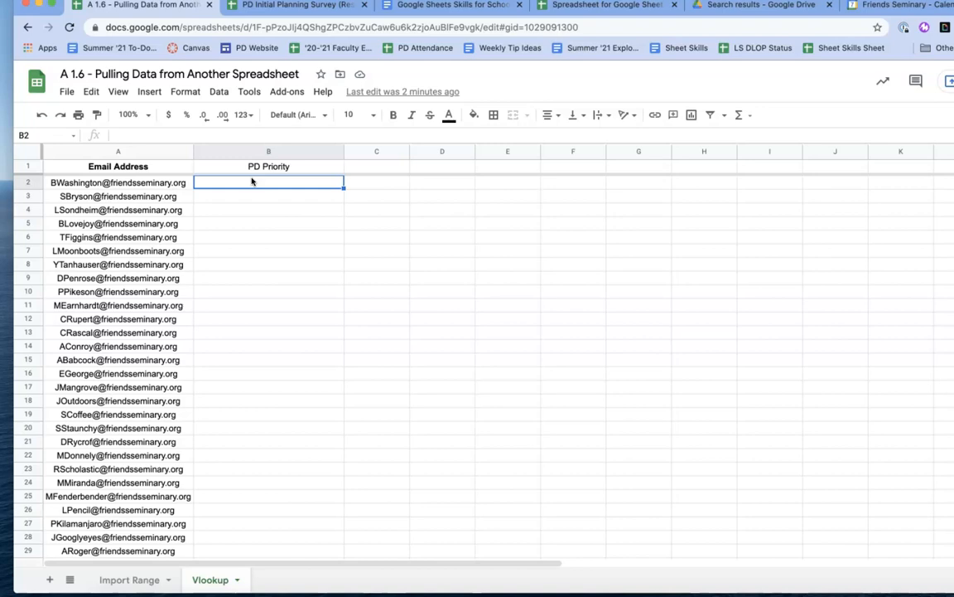
pyautogui.write('=VLOOKUP(')
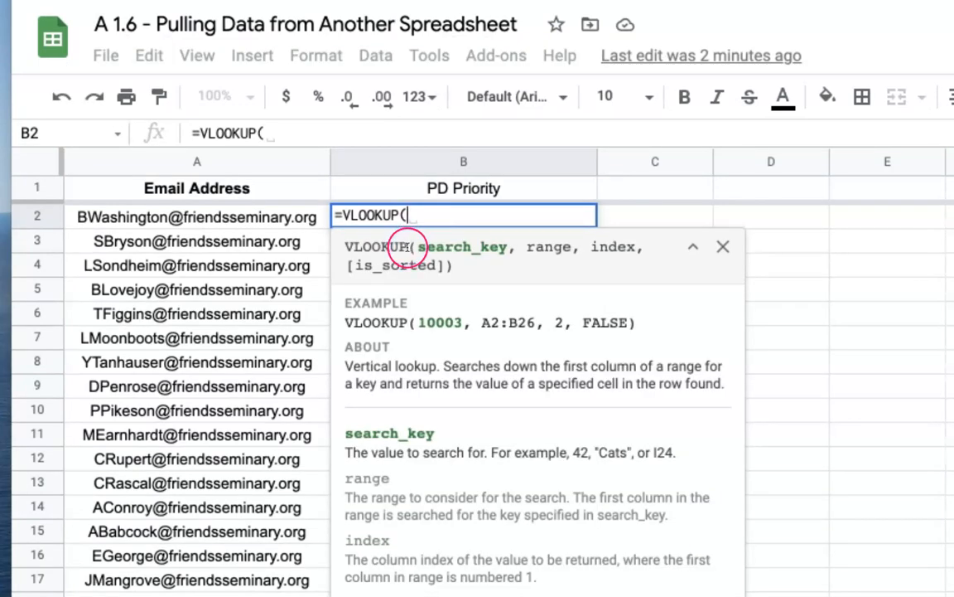
pyautogui.click(242, 217)
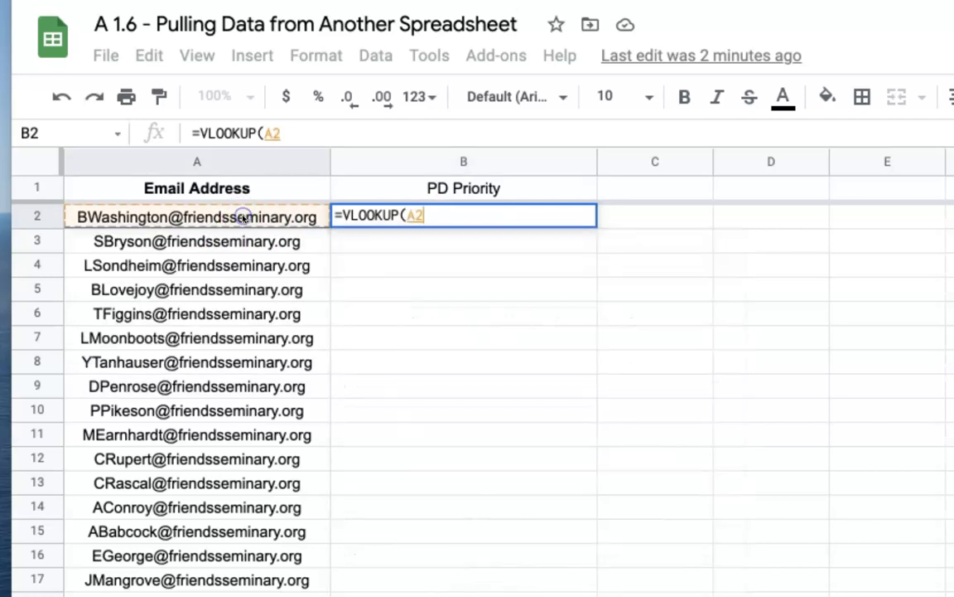
pyautogui.write(',')
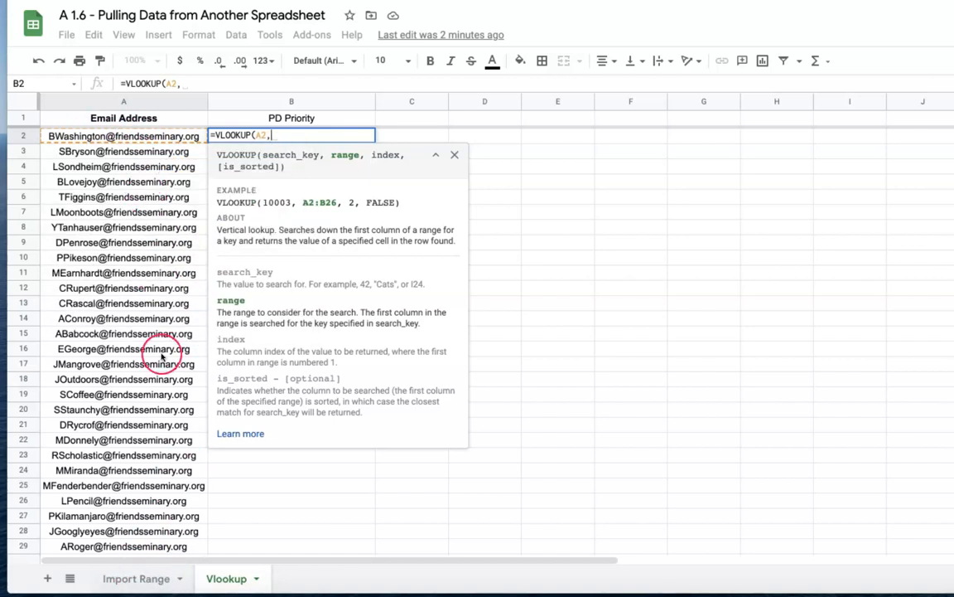
# Step: Set the VLOOKUP range to columns A:D of the Import Range sheet
pyautogui.click(138, 580)
pyautogui.click(142, 158)
pyautogui.moveTo(112, 101); pyautogui.dragTo(727, 101)
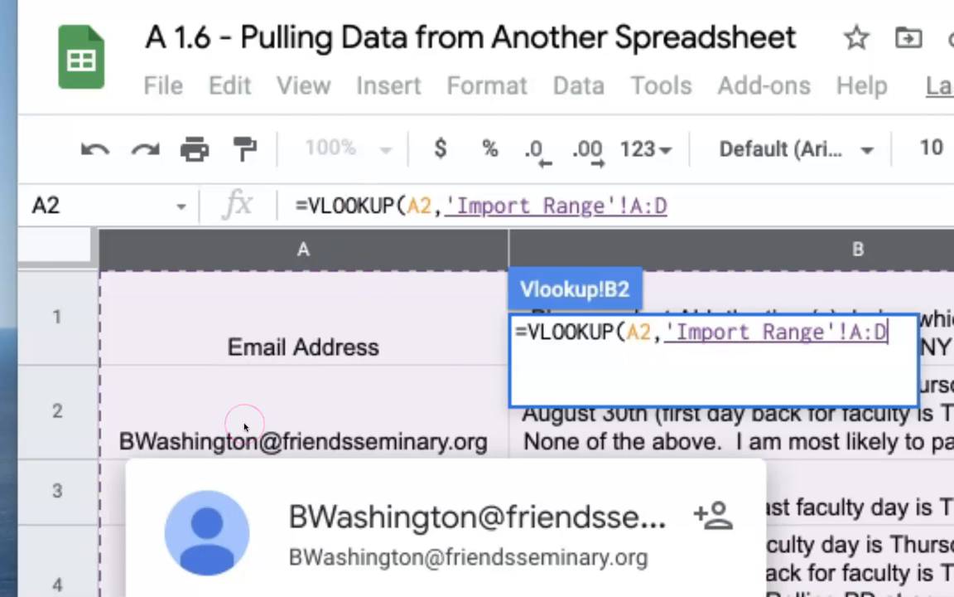
pyautogui.write(',')
# Step: Complete the B2 formula with column index 4, giving =VLOOKUP(A2,'Import Range'!A:D,4)
pyautogui.moveTo(245, 428)
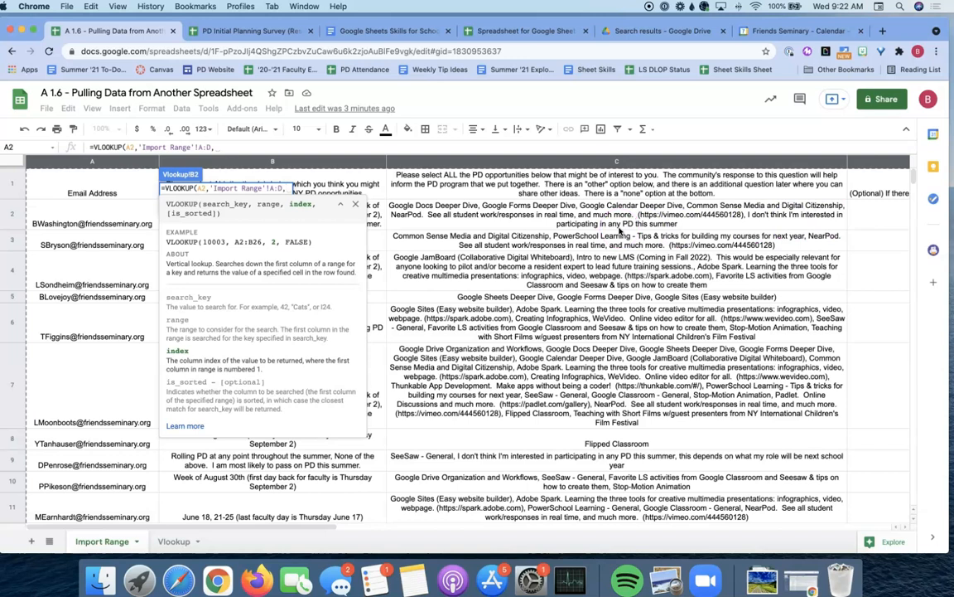
pyautogui.write('4')
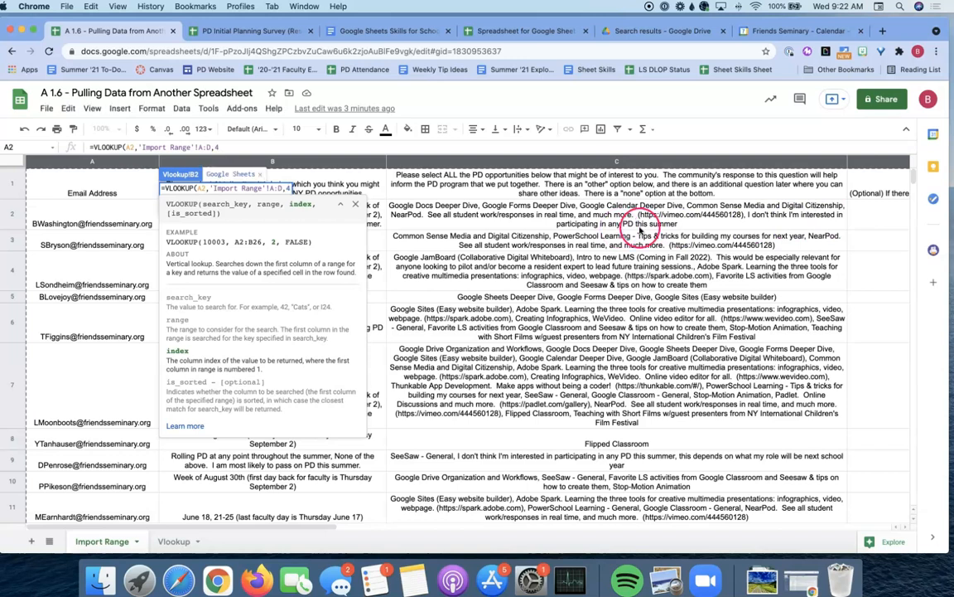
pyautogui.hscroll(3, 804, 225)
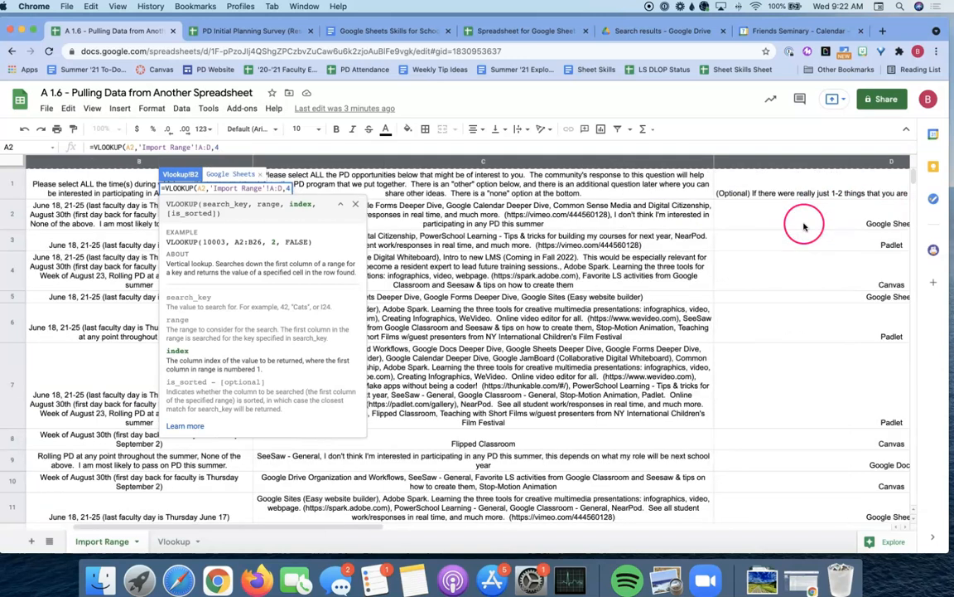
pyautogui.hscroll(3, 804, 226)
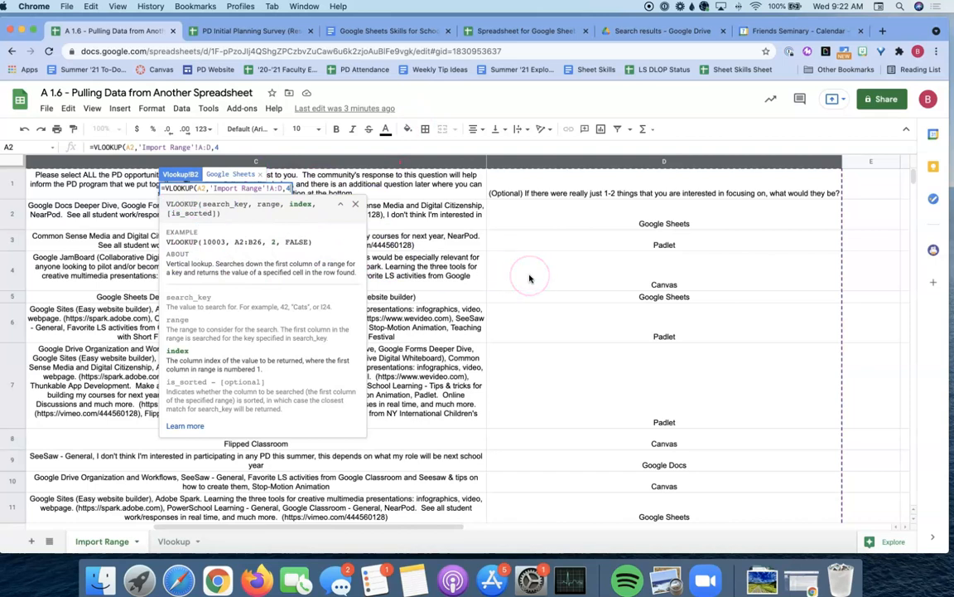
pyautogui.write(')')
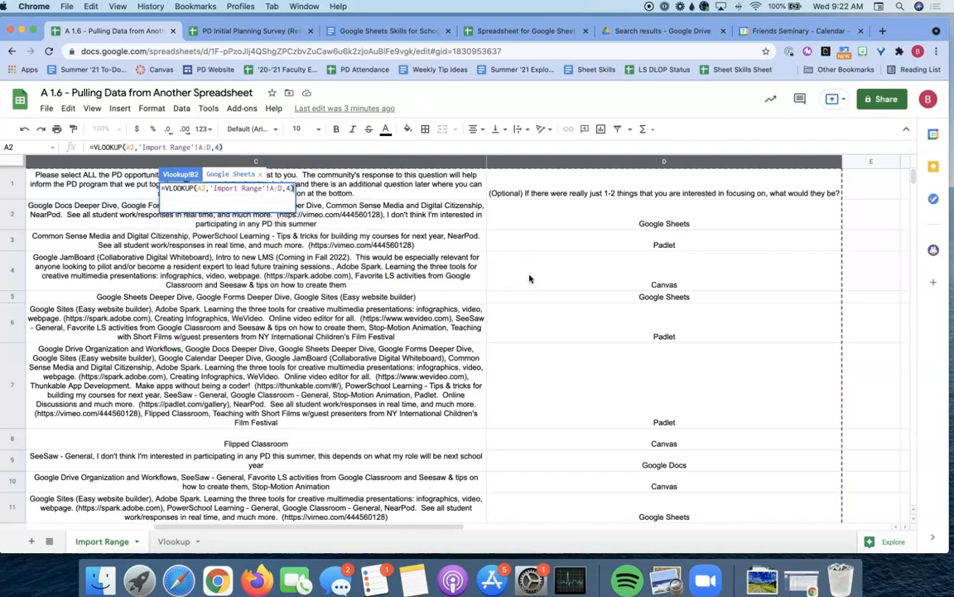
pyautogui.press('Return')
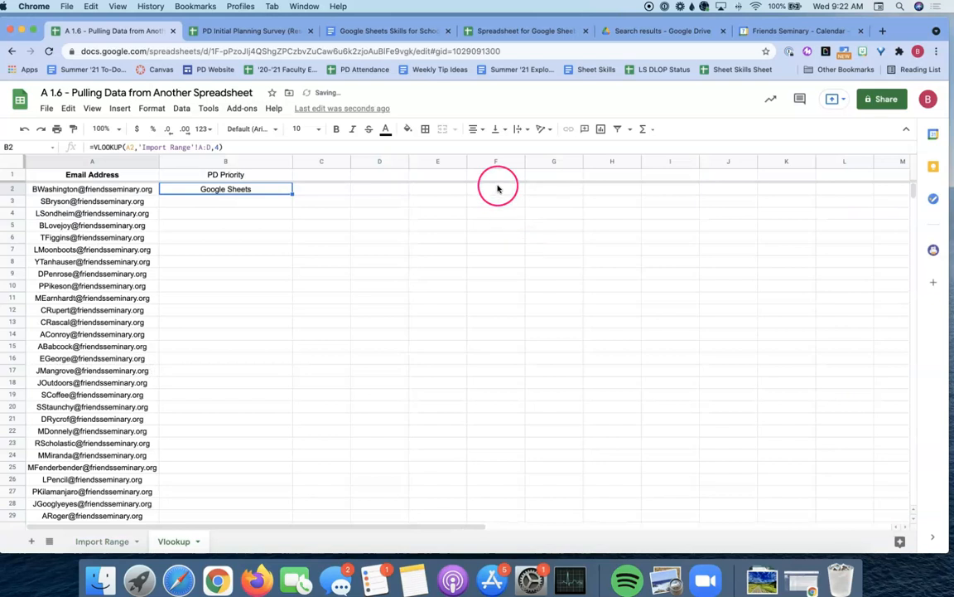
pyautogui.click(233, 254)
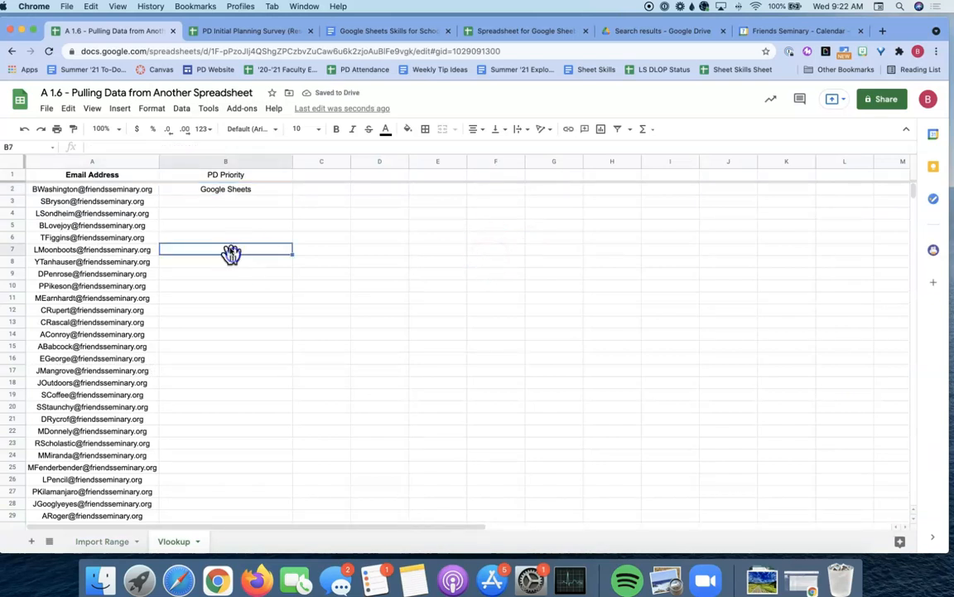
pyautogui.click(222, 191)
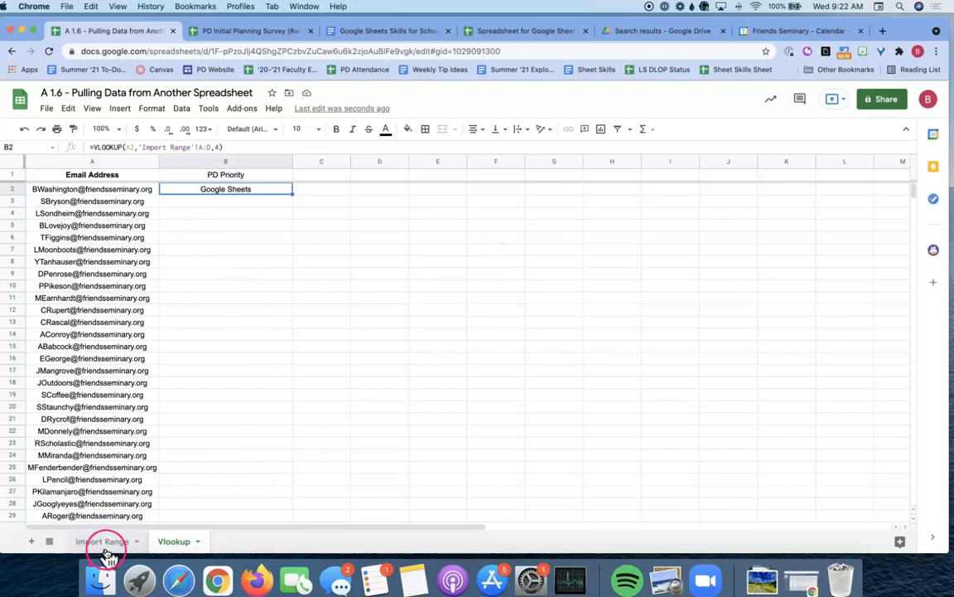
pyautogui.click(118, 190)
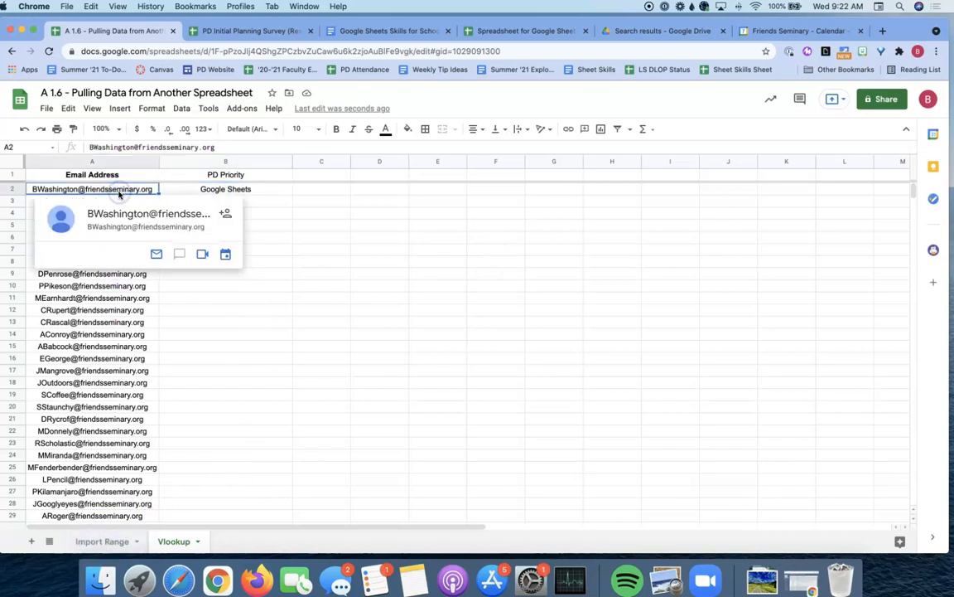
# Step: Try column index 3 in the VLOOKUP formula in cell B2
pyautogui.click(214, 189)
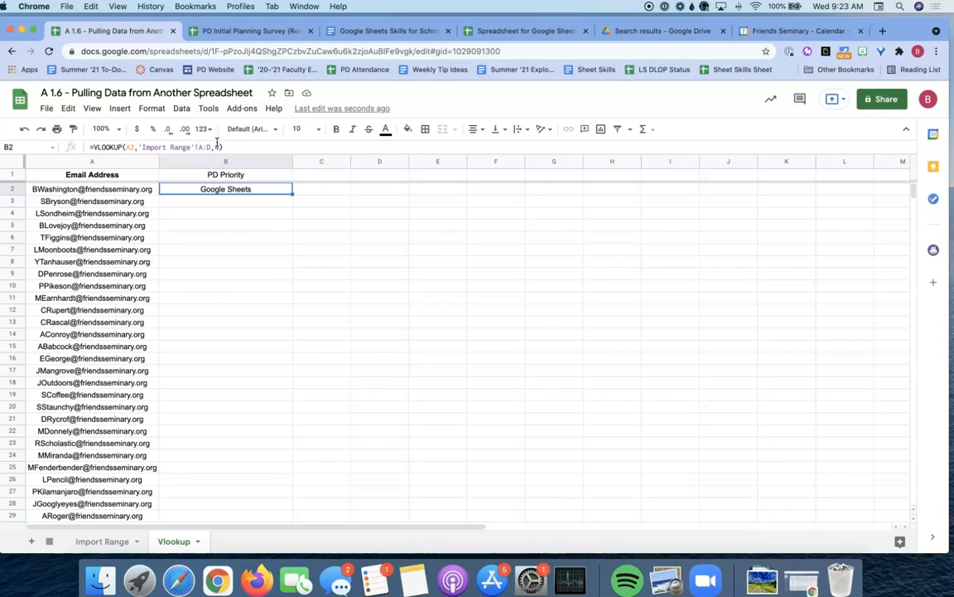
pyautogui.click(217, 146)
pyautogui.press('BackSpace')
pyautogui.write('3')
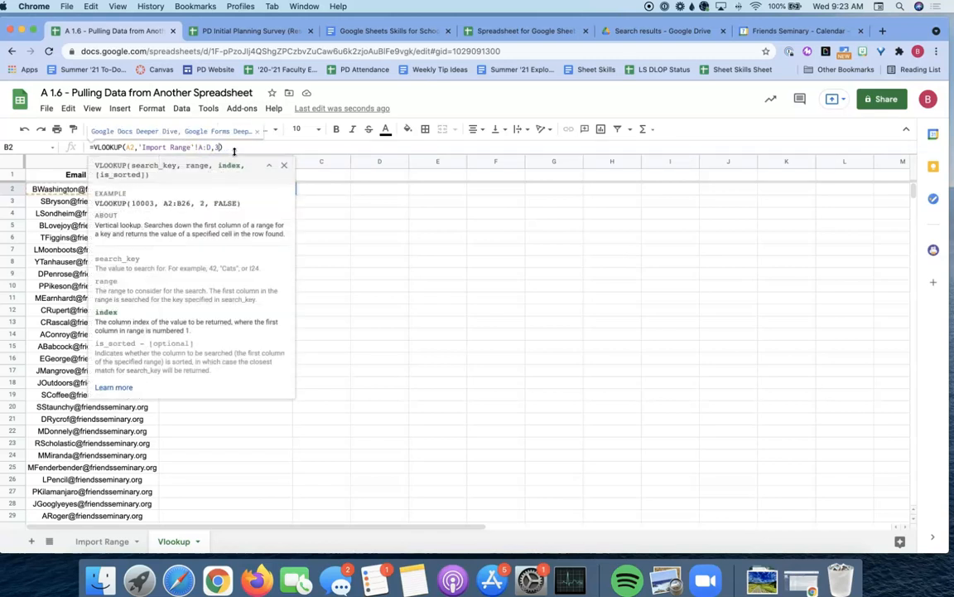
pyautogui.press('Return')
# Step: Set the column index of the VLOOKUP formula in cell B2 back to 4
pyautogui.click(251, 189)
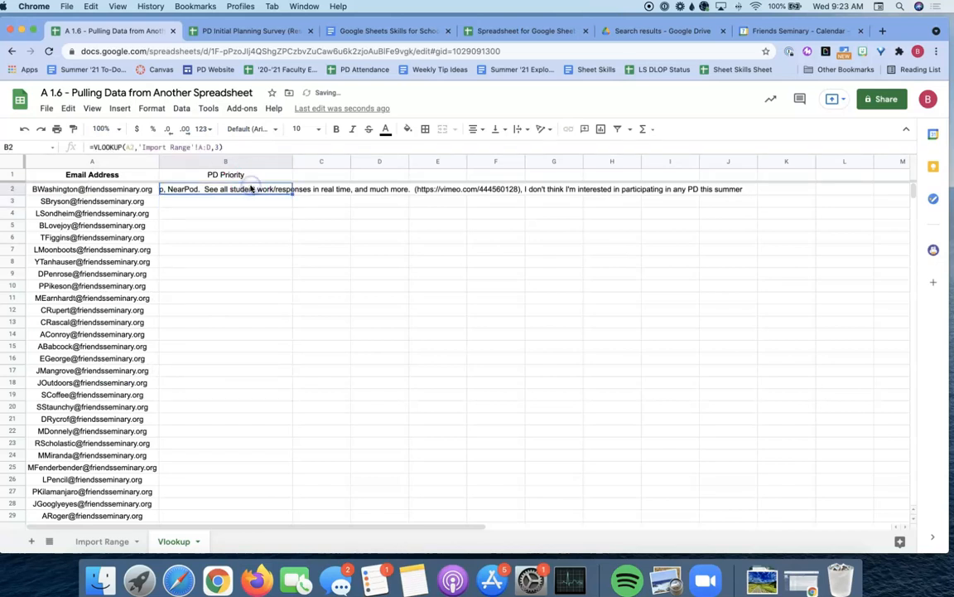
pyautogui.click(217, 147)
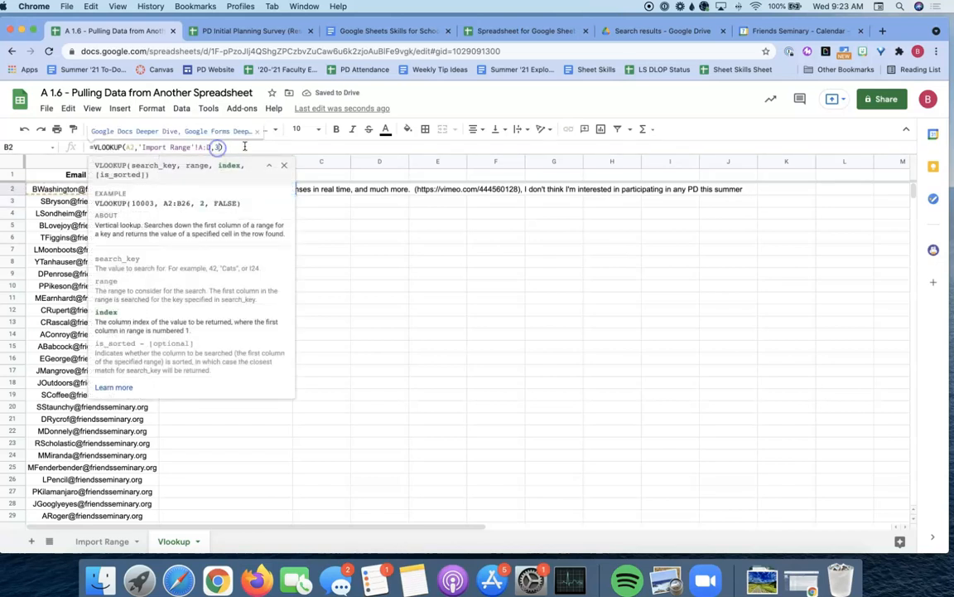
pyautogui.press('Return')
pyautogui.click(316, 202)
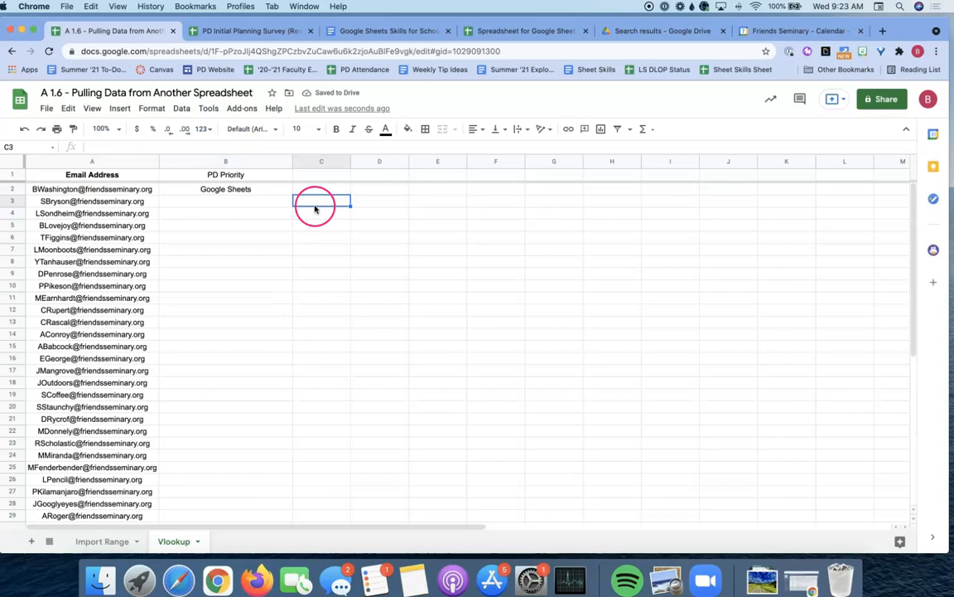
# Step: Copy the VLOOKUP formula from B2 down the PD Priority column for the remaining email addresses and review the filled rows
pyautogui.click(261, 193)
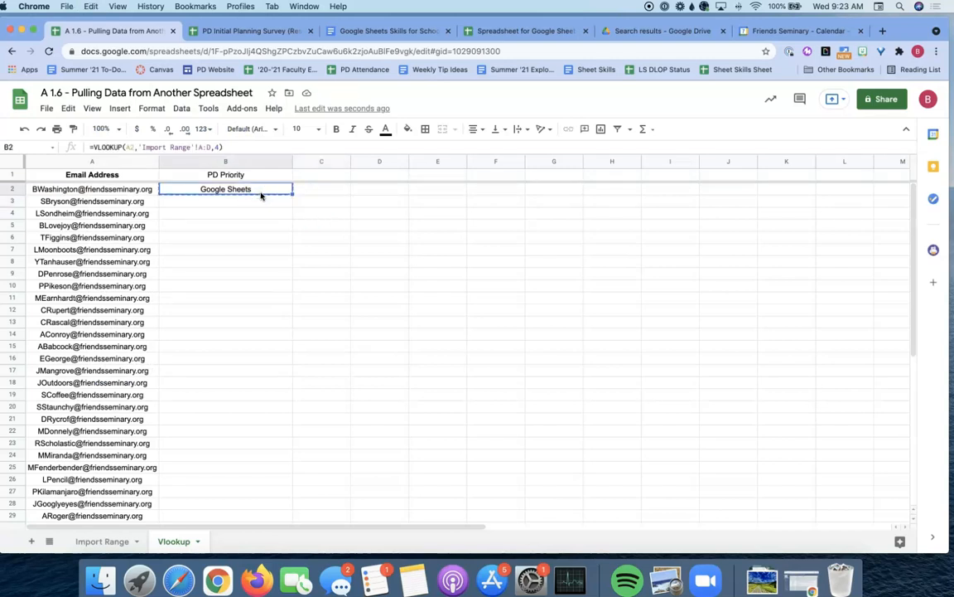
pyautogui.press('super+shift+Down')
pyautogui.press('super+d')
pyautogui.click(314, 224)
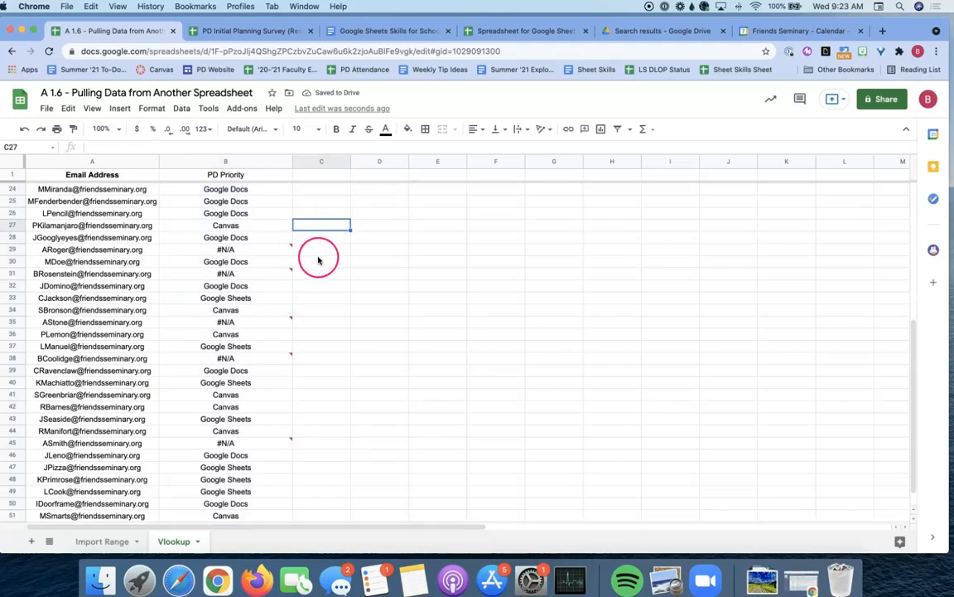
pyautogui.scroll(5, 318, 259)
pyautogui.scroll(3, 319, 259)
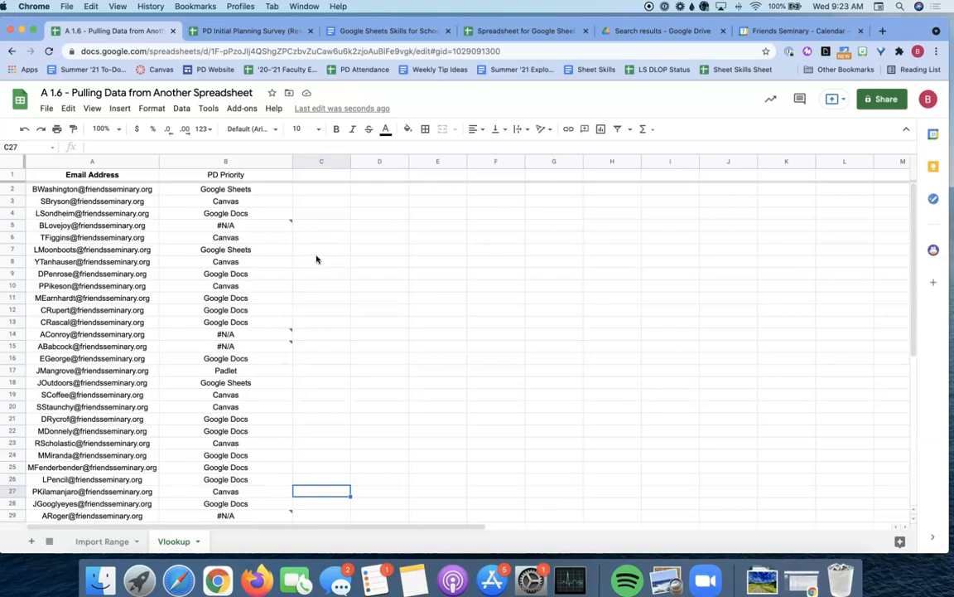
# Step: Wrap the VLOOKUP formula in cell B5 in an IFERROR function
pyautogui.click(249, 224)
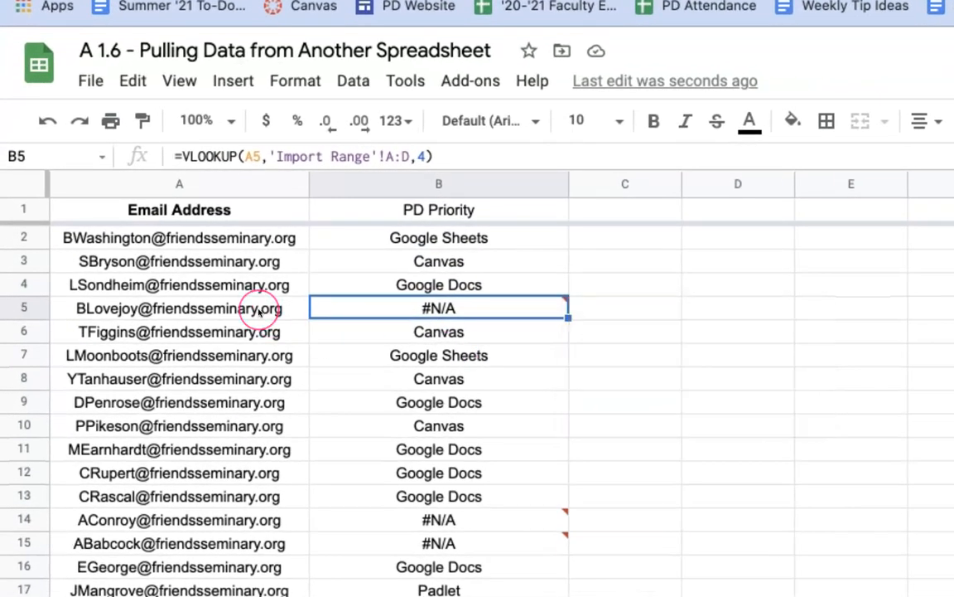
pyautogui.moveTo(137, 229)
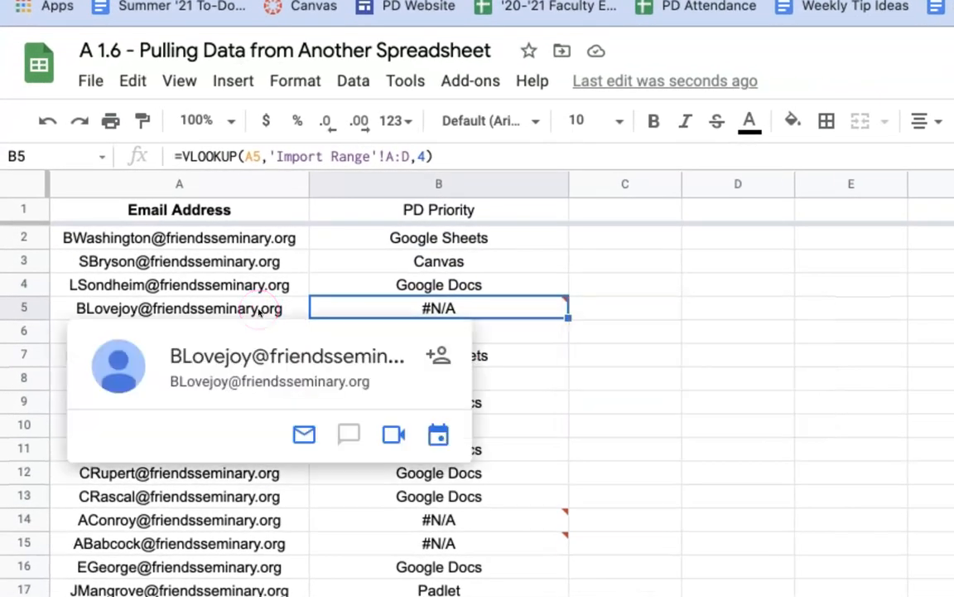
pyautogui.moveTo(389, 307)
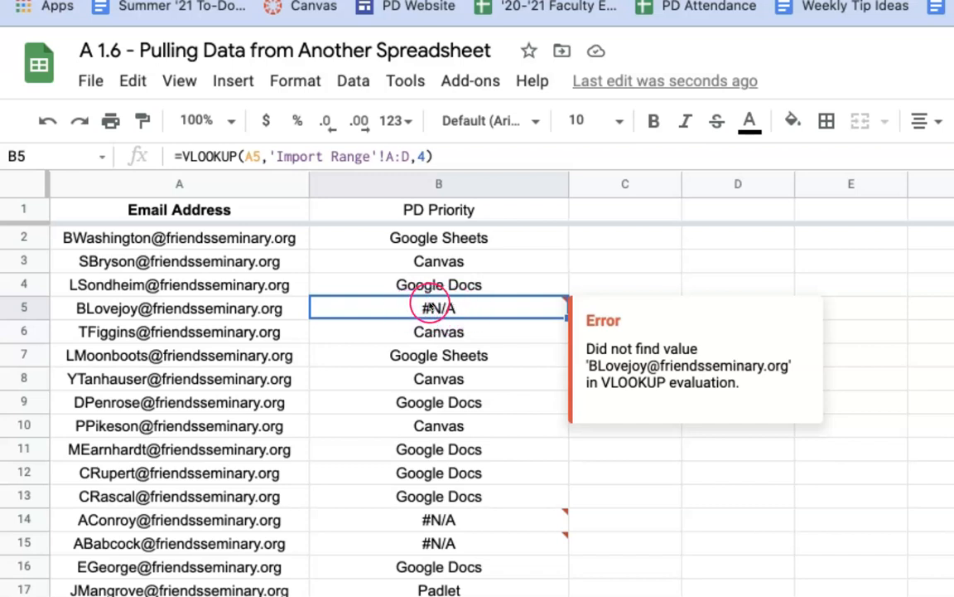
pyautogui.click(180, 158)
pyautogui.write('IFERROR(')
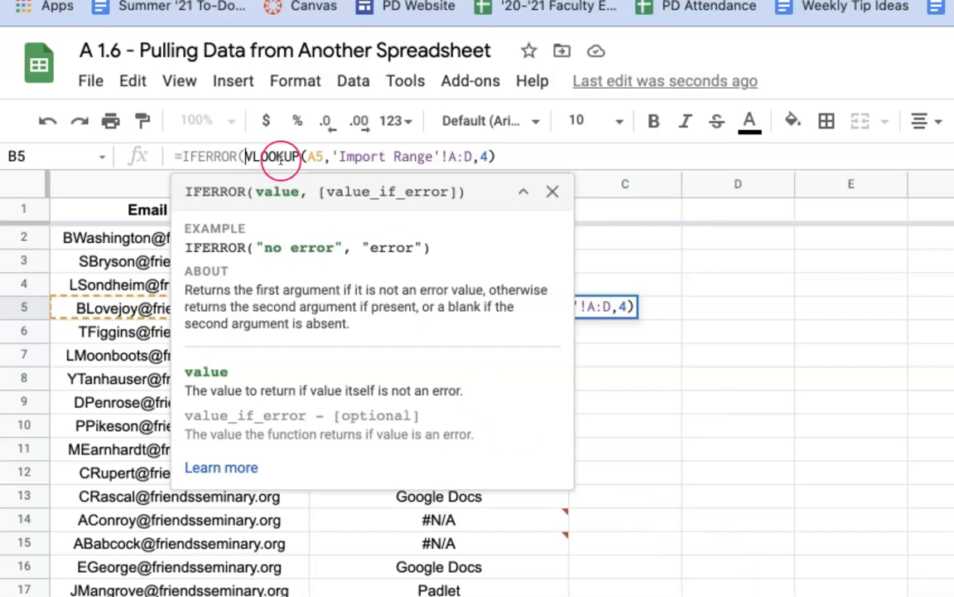
# Step: Complete the IFERROR formula in B5 with "Could Not Find" as the value returned on error
pyautogui.click(519, 151)
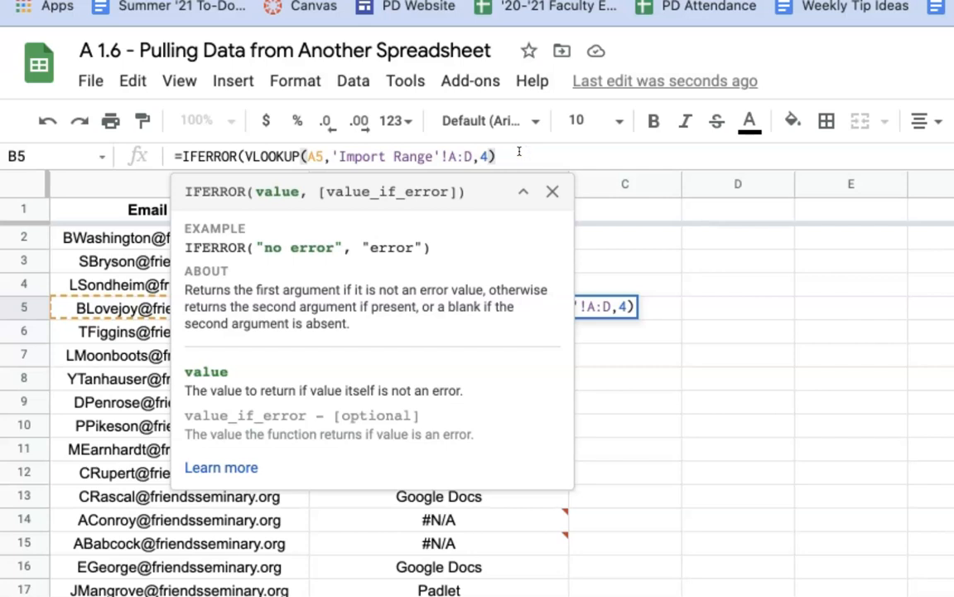
pyautogui.write(', ')
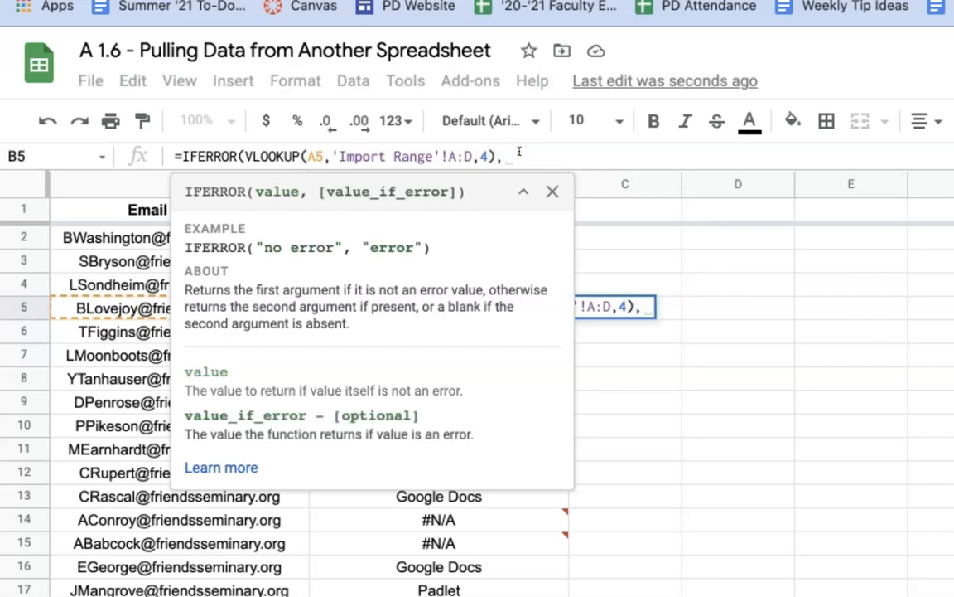
pyautogui.write('"')
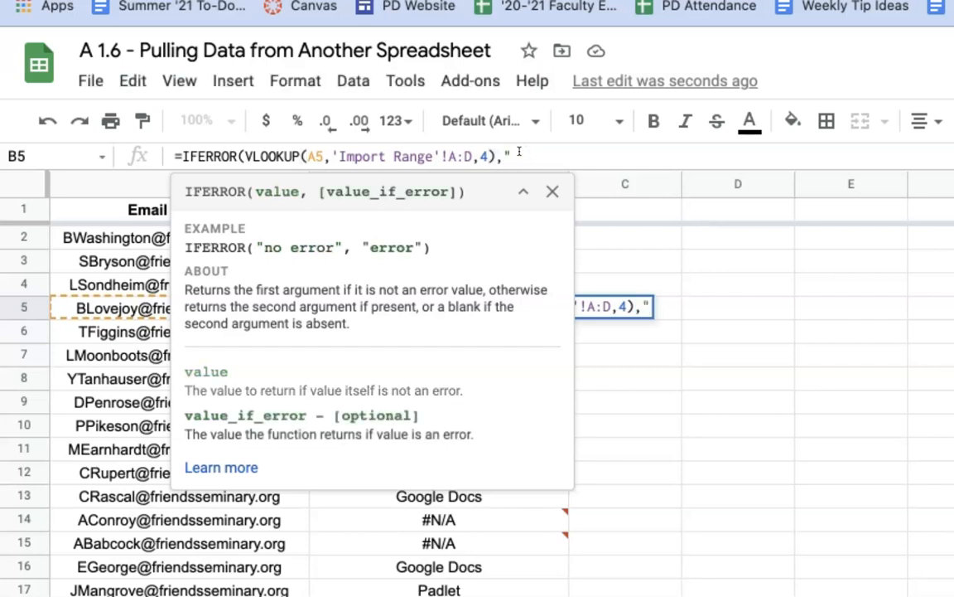
pyautogui.write('C')
pyautogui.press('BackSpace')
pyautogui.write('Could Not Find:')
pyautogui.press('BackSpace')
pyautogui.write('")')
pyautogui.press('Return')
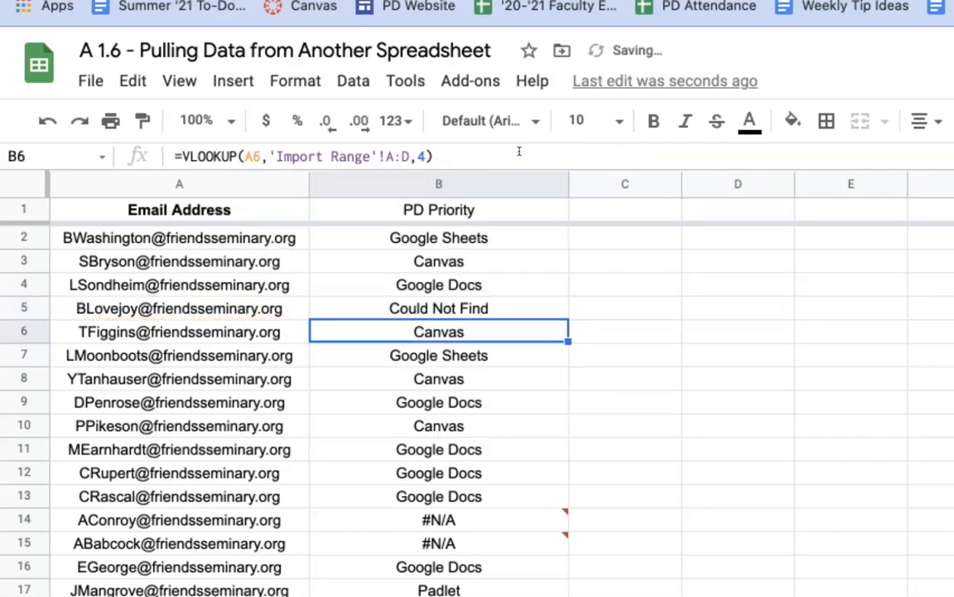
pyautogui.press('Up')
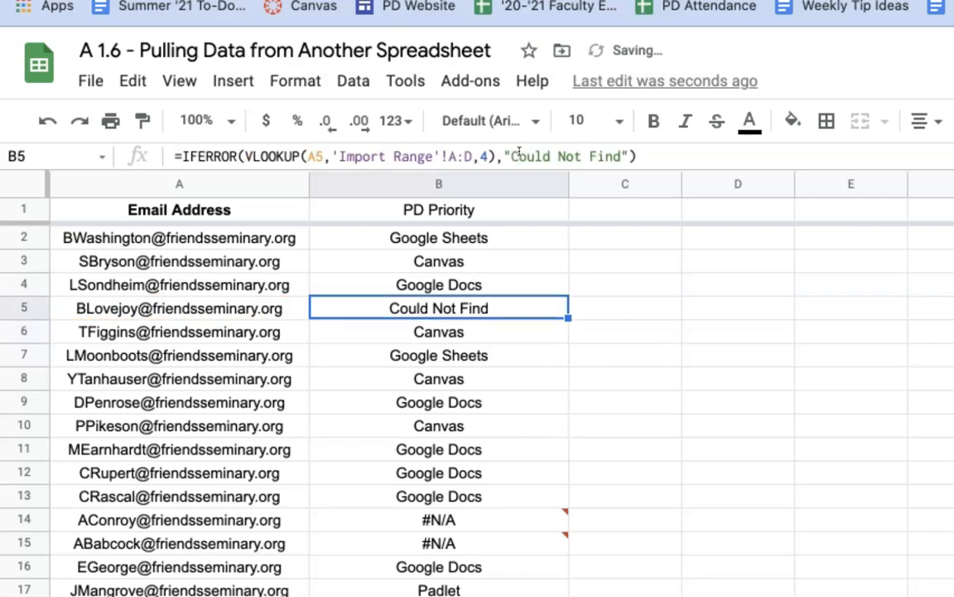
pyautogui.press('Down')
pyautogui.press('Down')
pyautogui.press('Down')
pyautogui.press('Down')
pyautogui.press('Down')
pyautogui.press('Down')
pyautogui.press('Down')
pyautogui.press('Down')
pyautogui.press('Up')
pyautogui.press('Up')
pyautogui.press('Up')
pyautogui.press('Up')
pyautogui.press('Up')
pyautogui.press('Up')
pyautogui.press('Up')
pyautogui.press('Up')
# Step: Copy the IFERROR formula from B5 into B2, the first data cell of the PD Priority column
pyautogui.hotkey('ctrl', 'c')
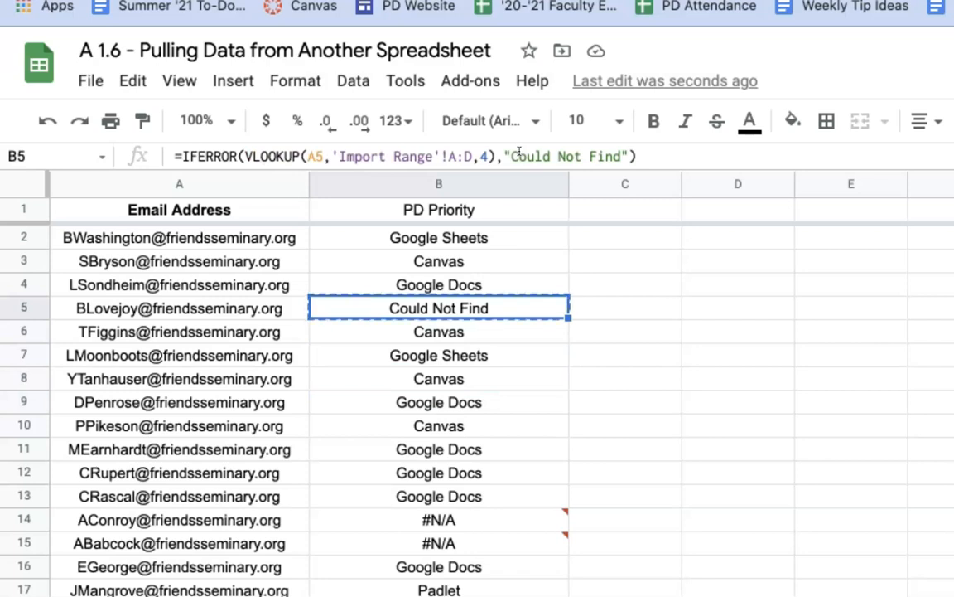
pyautogui.press('Up')
pyautogui.press('Up')
pyautogui.press('Up')
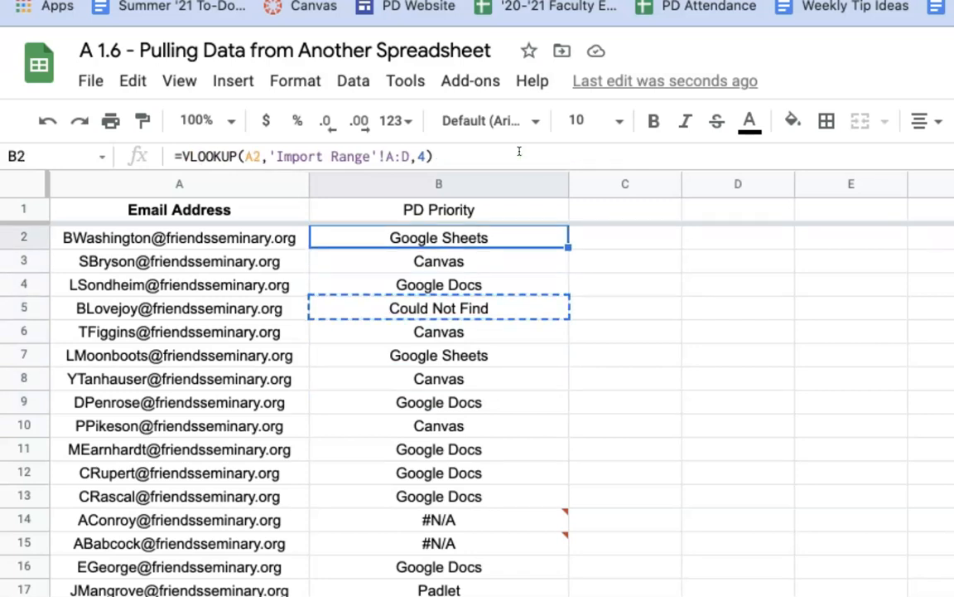
pyautogui.hotkey('ctrl', 'v')
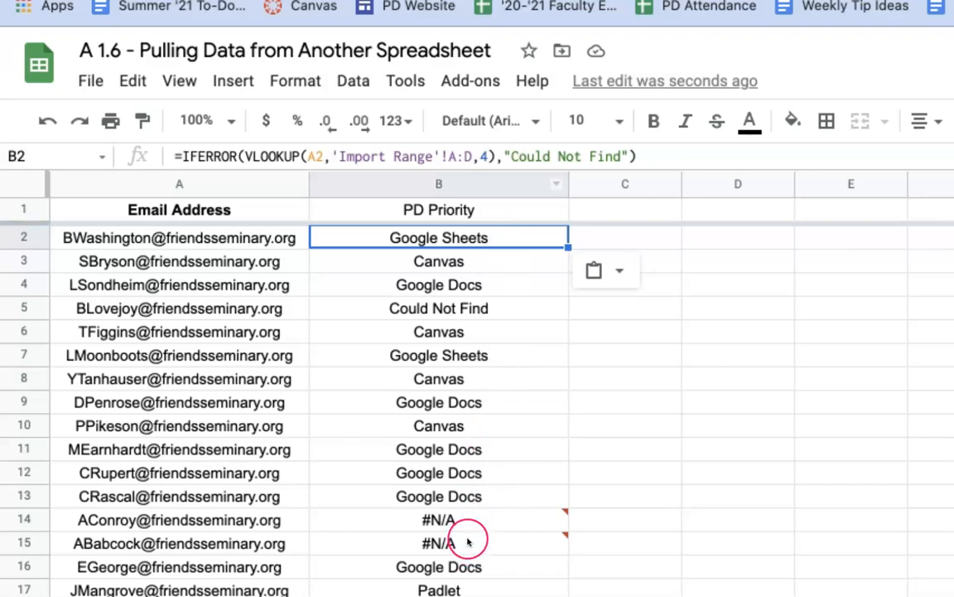
# Step: Copy the IFERROR formula from B2 down the PD Priority column through B51
pyautogui.hotkey('ctrl', 'c')
pyautogui.hotkey('ctrl', 'shift', 'Down')
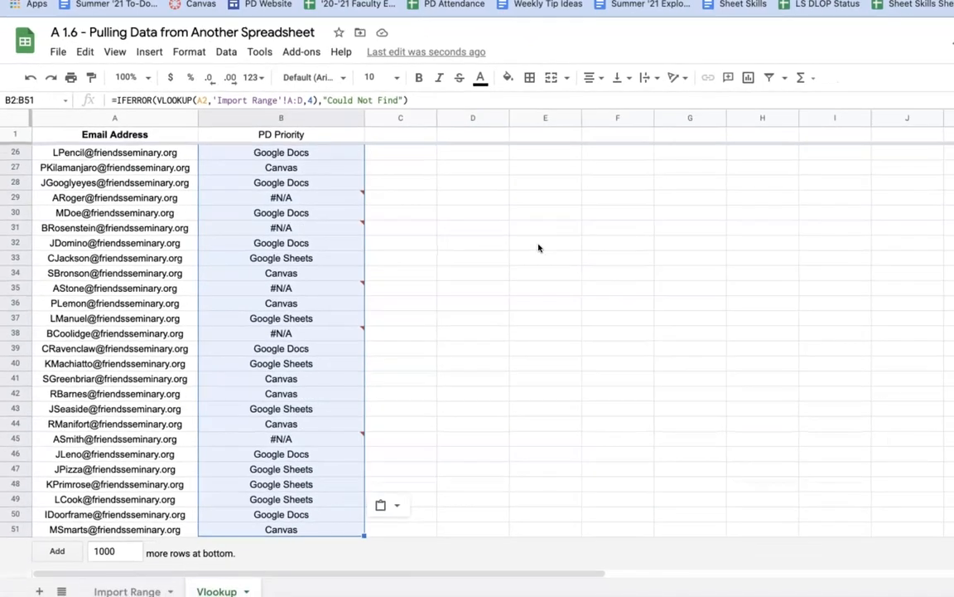
pyautogui.click(538, 248)
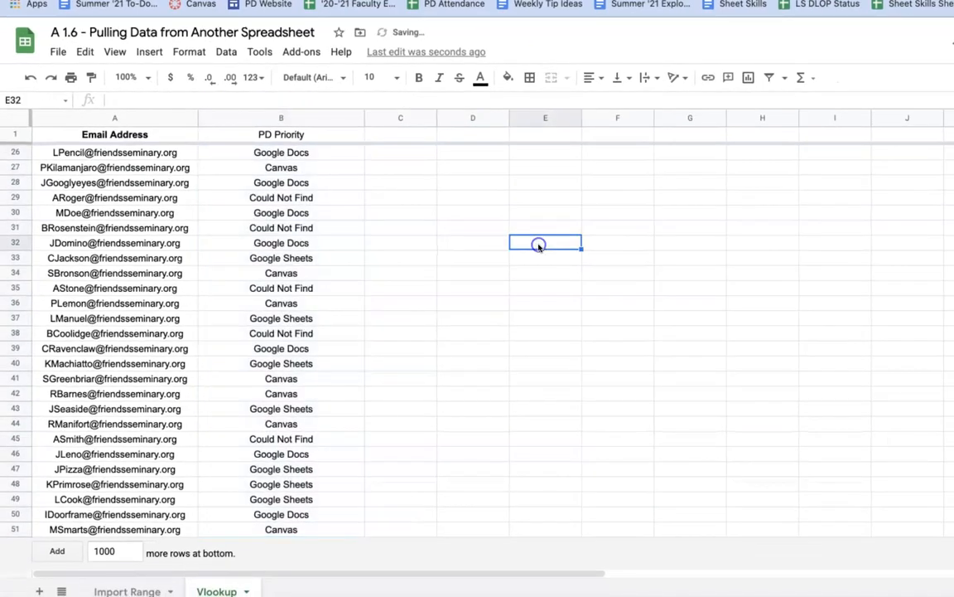
pyautogui.scroll(8, 321, 220)
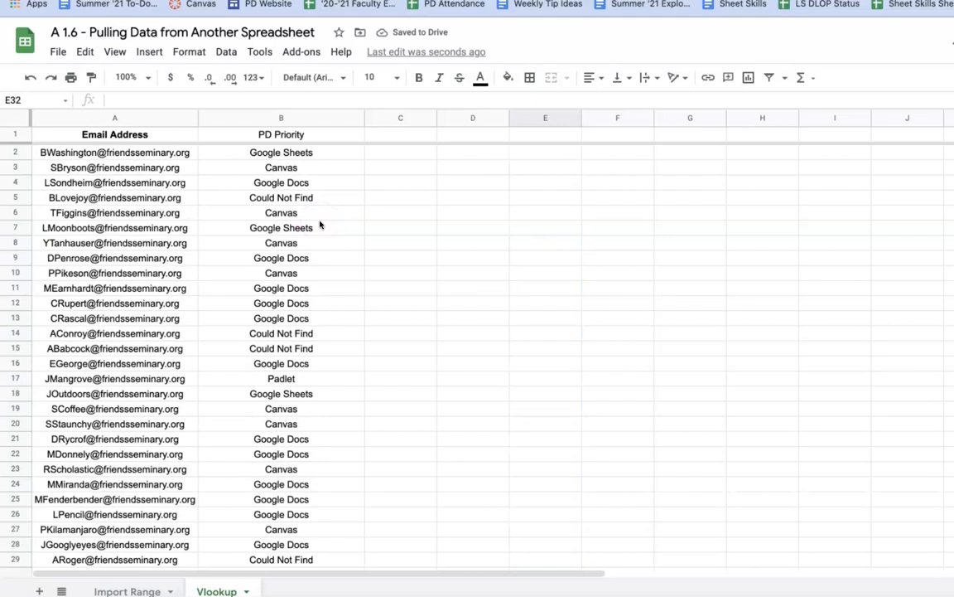
# Step: Add a conditional formatting rule to the PD Priority column for cells whose text contains "Find"
pyautogui.click(290, 117)
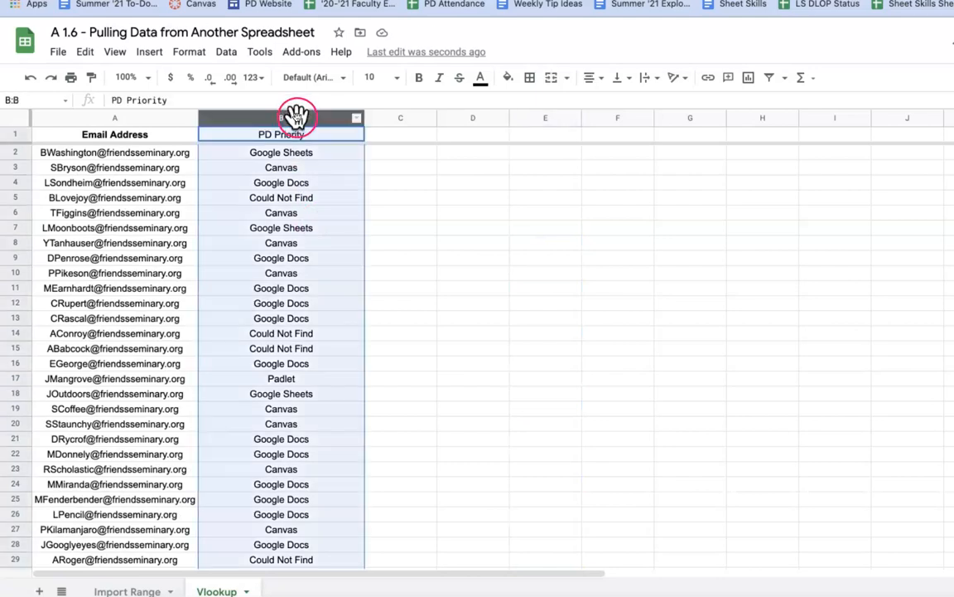
pyautogui.click(174, 55)
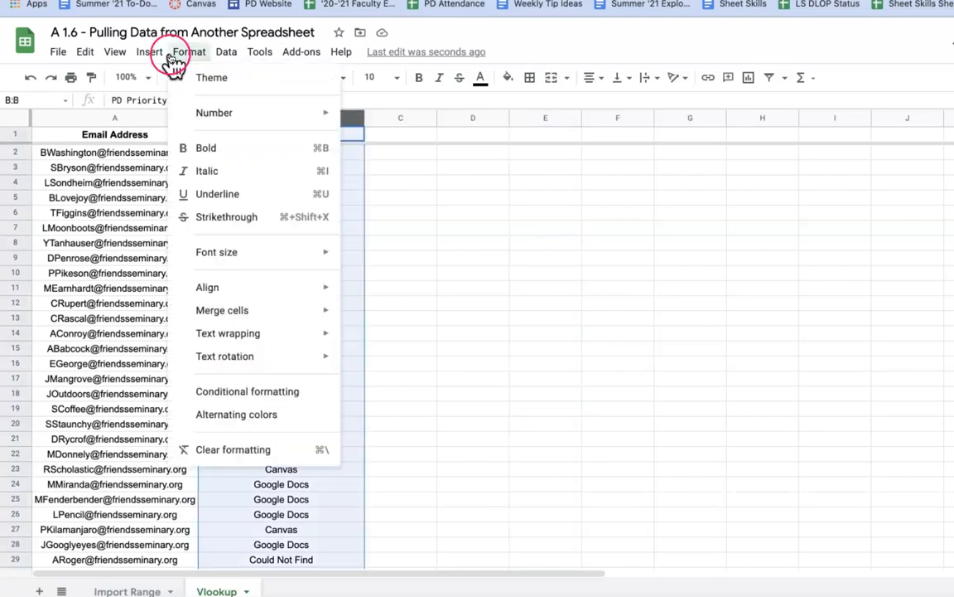
pyautogui.click(259, 390)
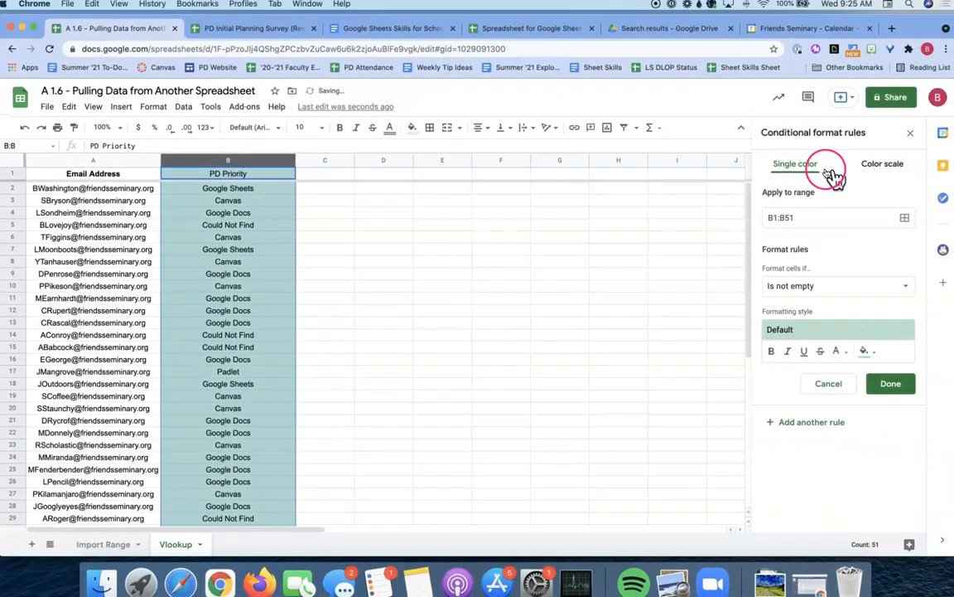
pyautogui.click(880, 285)
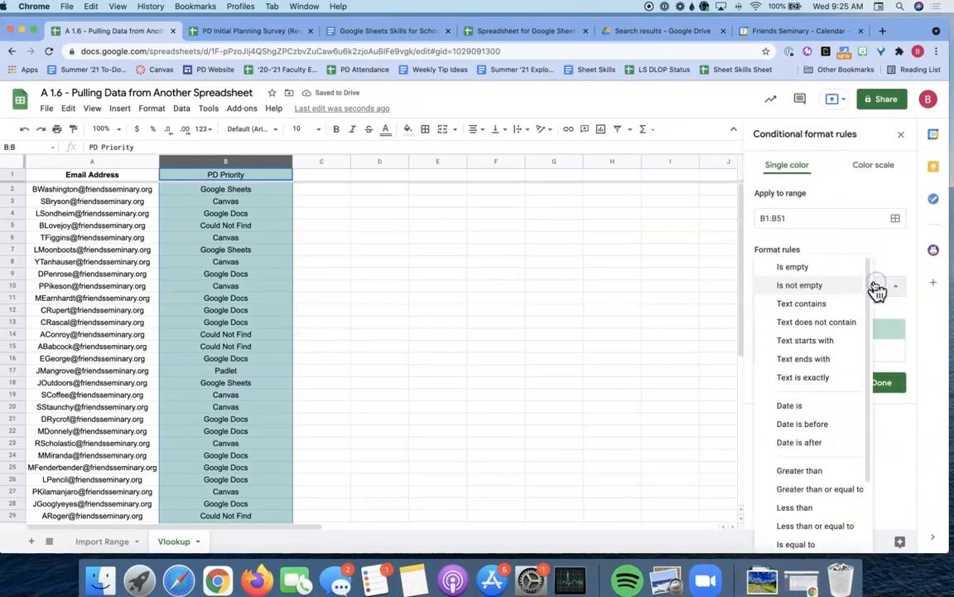
pyautogui.click(847, 304)
pyautogui.click(833, 310)
pyautogui.write('Find')
# Step: Set the rule's fill color to red, save it, and review the PD Priority column
pyautogui.click(857, 380)
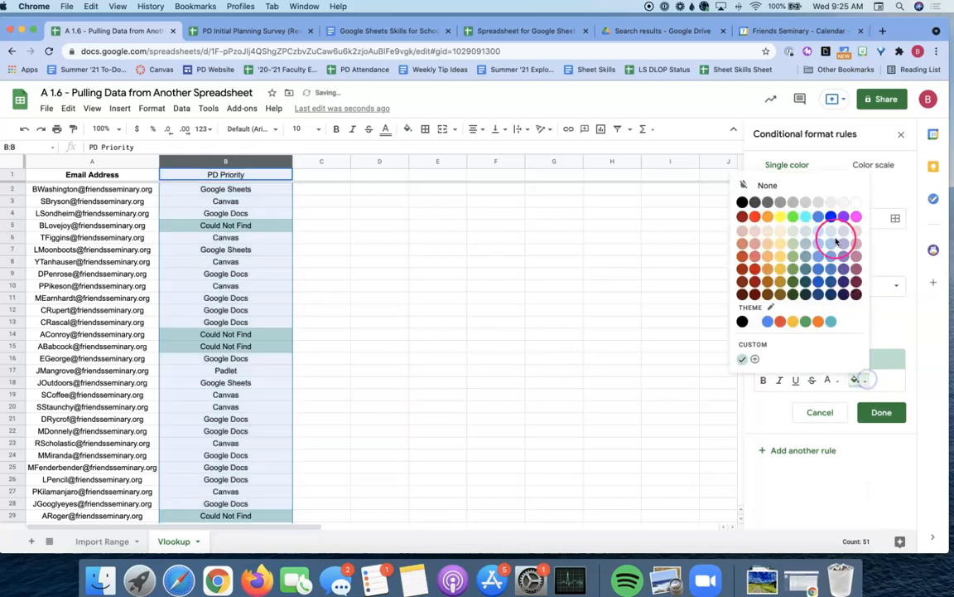
pyautogui.click(755, 218)
pyautogui.click(883, 412)
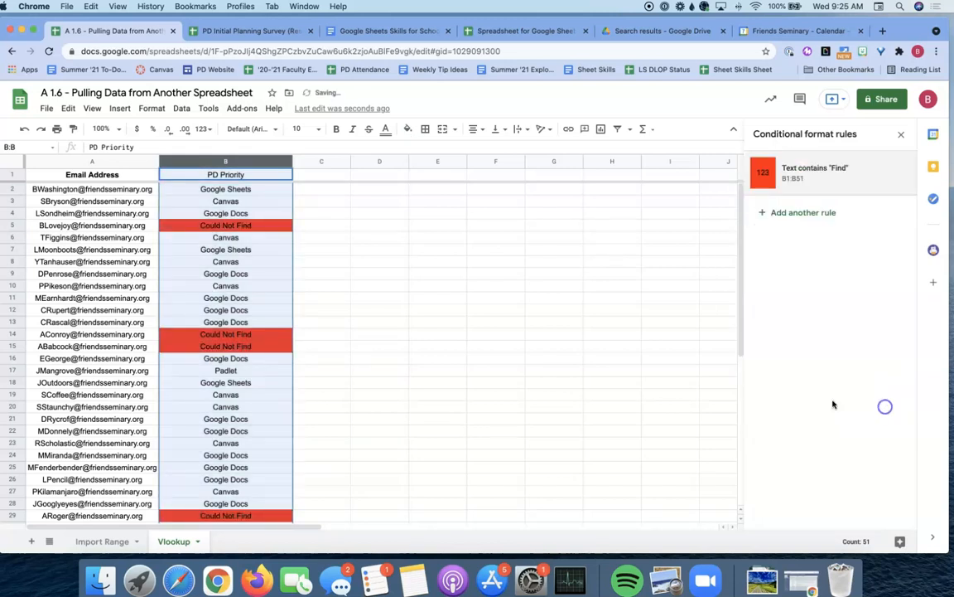
pyautogui.click(900, 132)
pyautogui.click(511, 250)
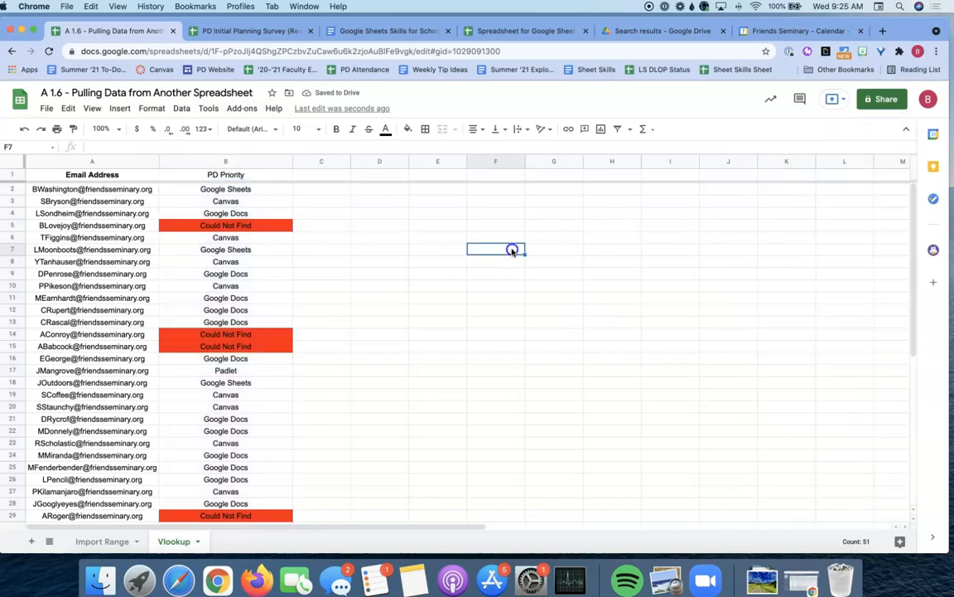
pyautogui.scroll(-1, 367, 259)
pyautogui.scroll(-10, 366, 259)
pyautogui.scroll(12, 366, 259)
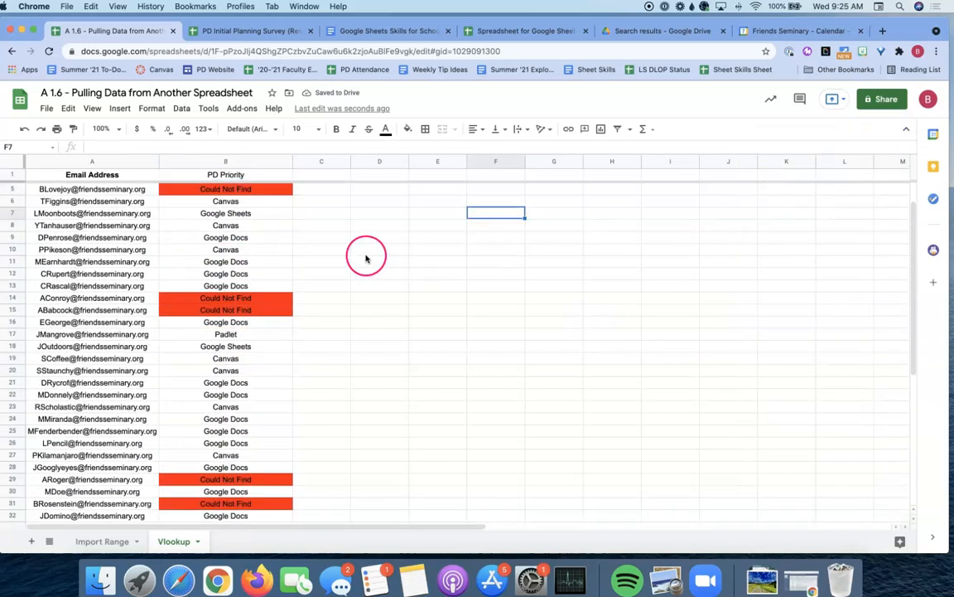
pyautogui.scroll(-8, 366, 258)
pyautogui.scroll(8, 366, 258)
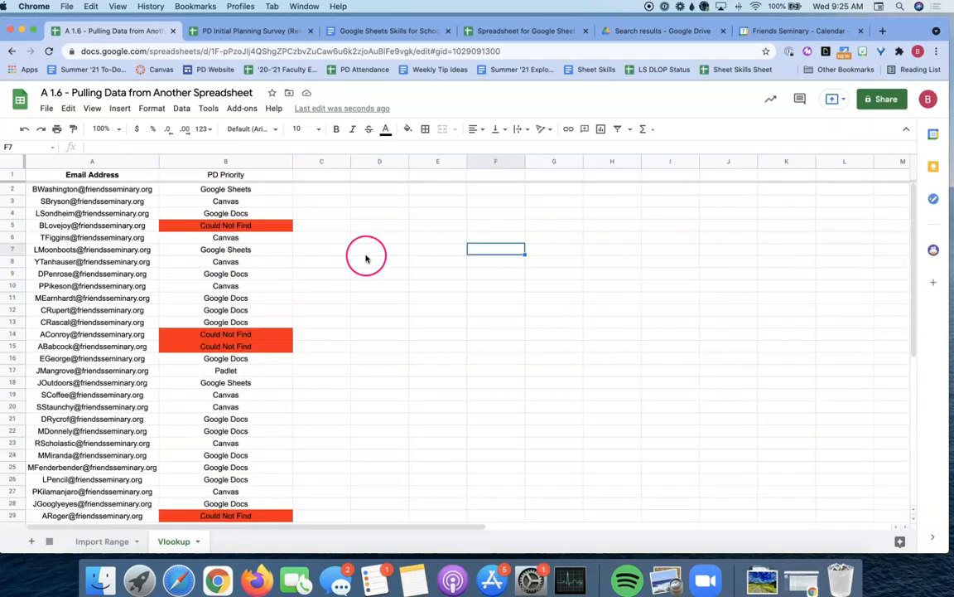